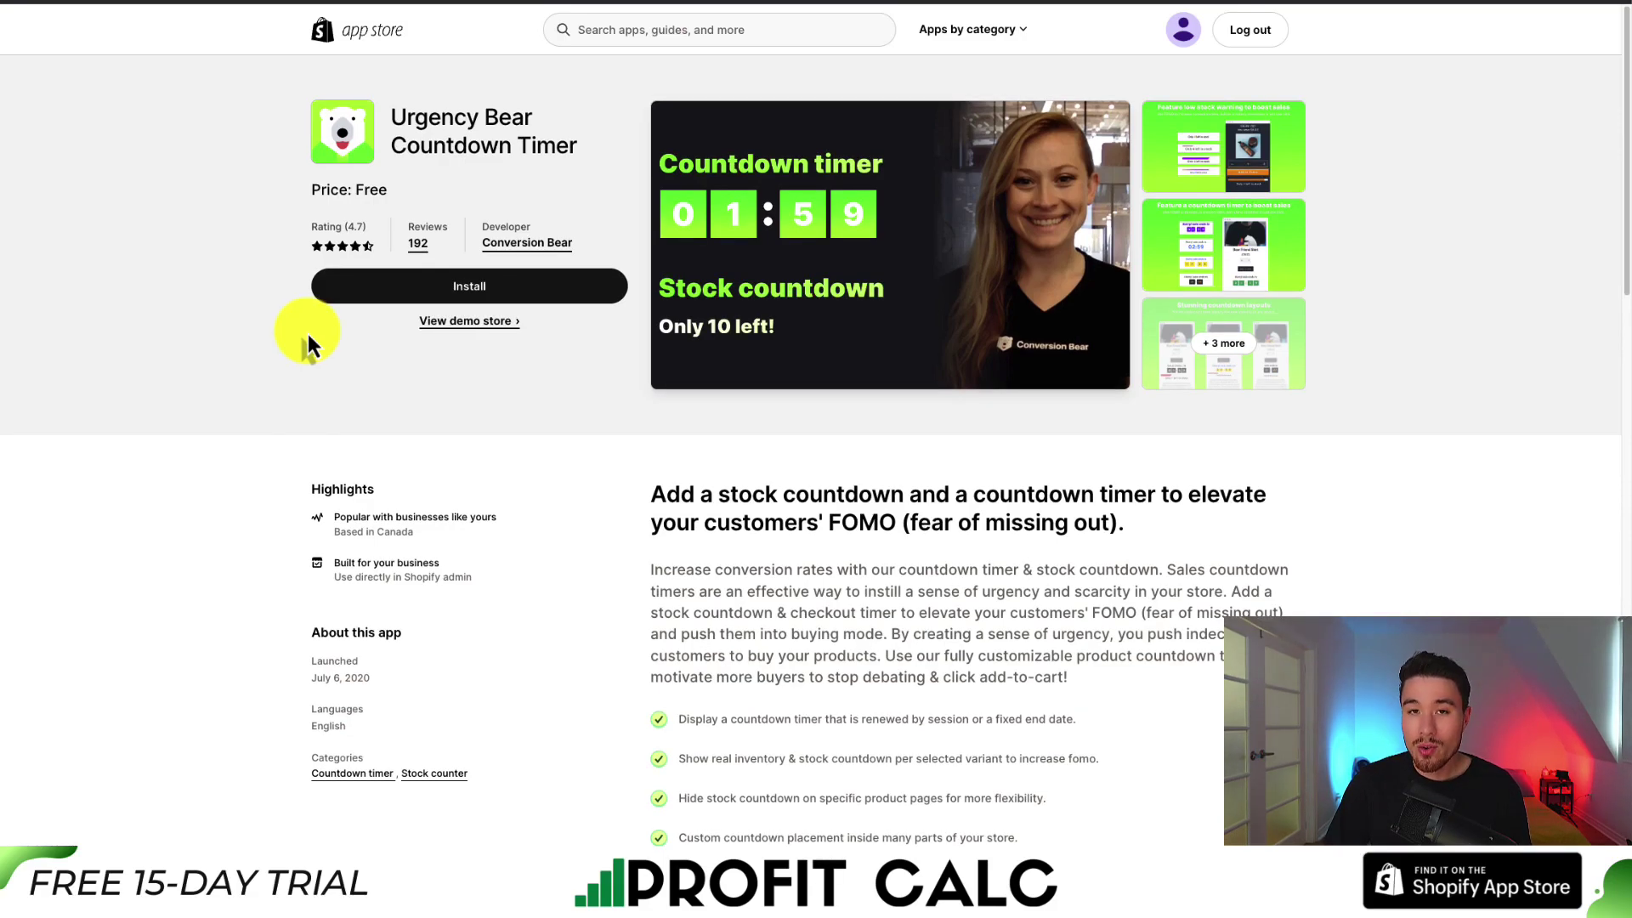
- Install the Urgency Bear Countdown Timer app and enable Countdown Bear for the store
{"action": "left_click", "coordinate": [328, 293]}
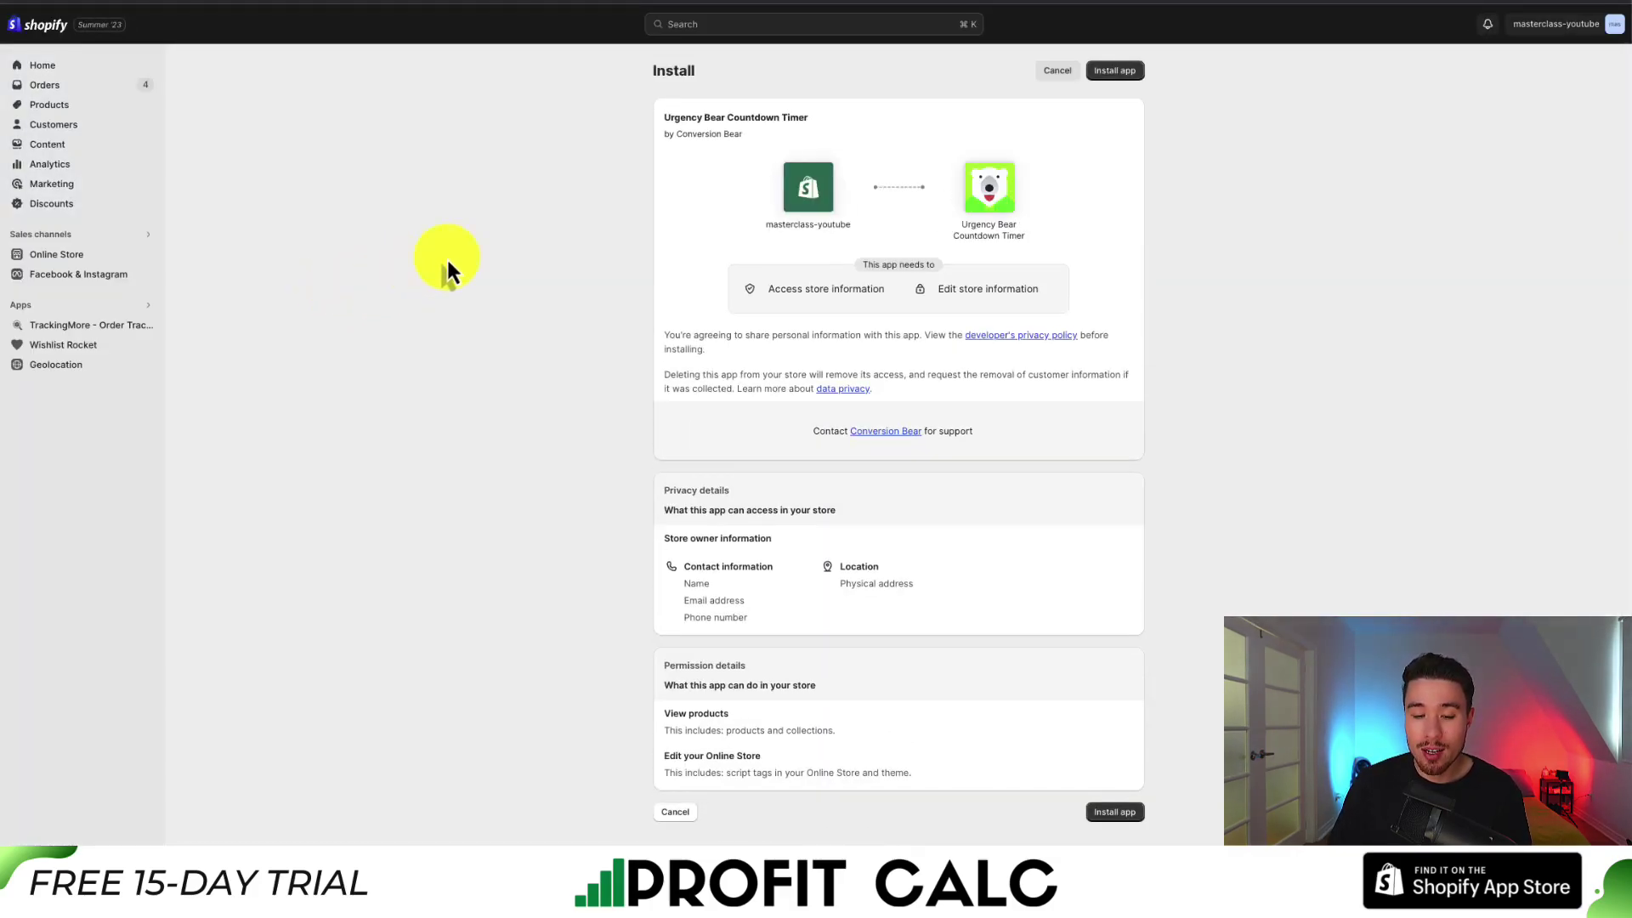
{"action": "left_click", "coordinate": [1130, 82]}
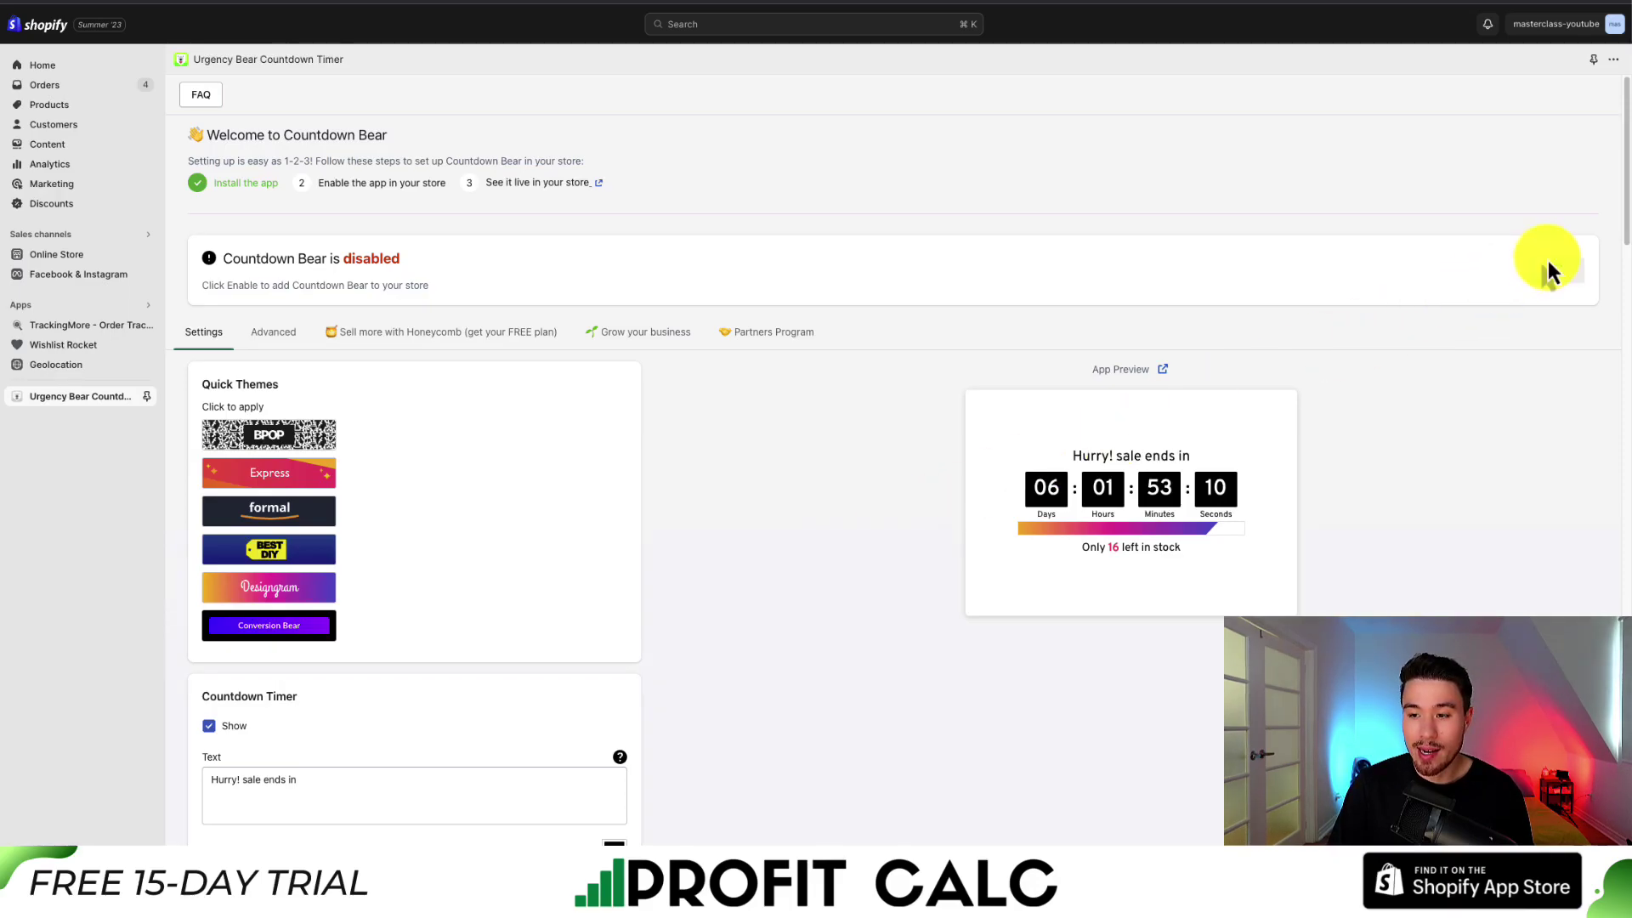
{"action": "left_click", "coordinate": [1548, 272]}
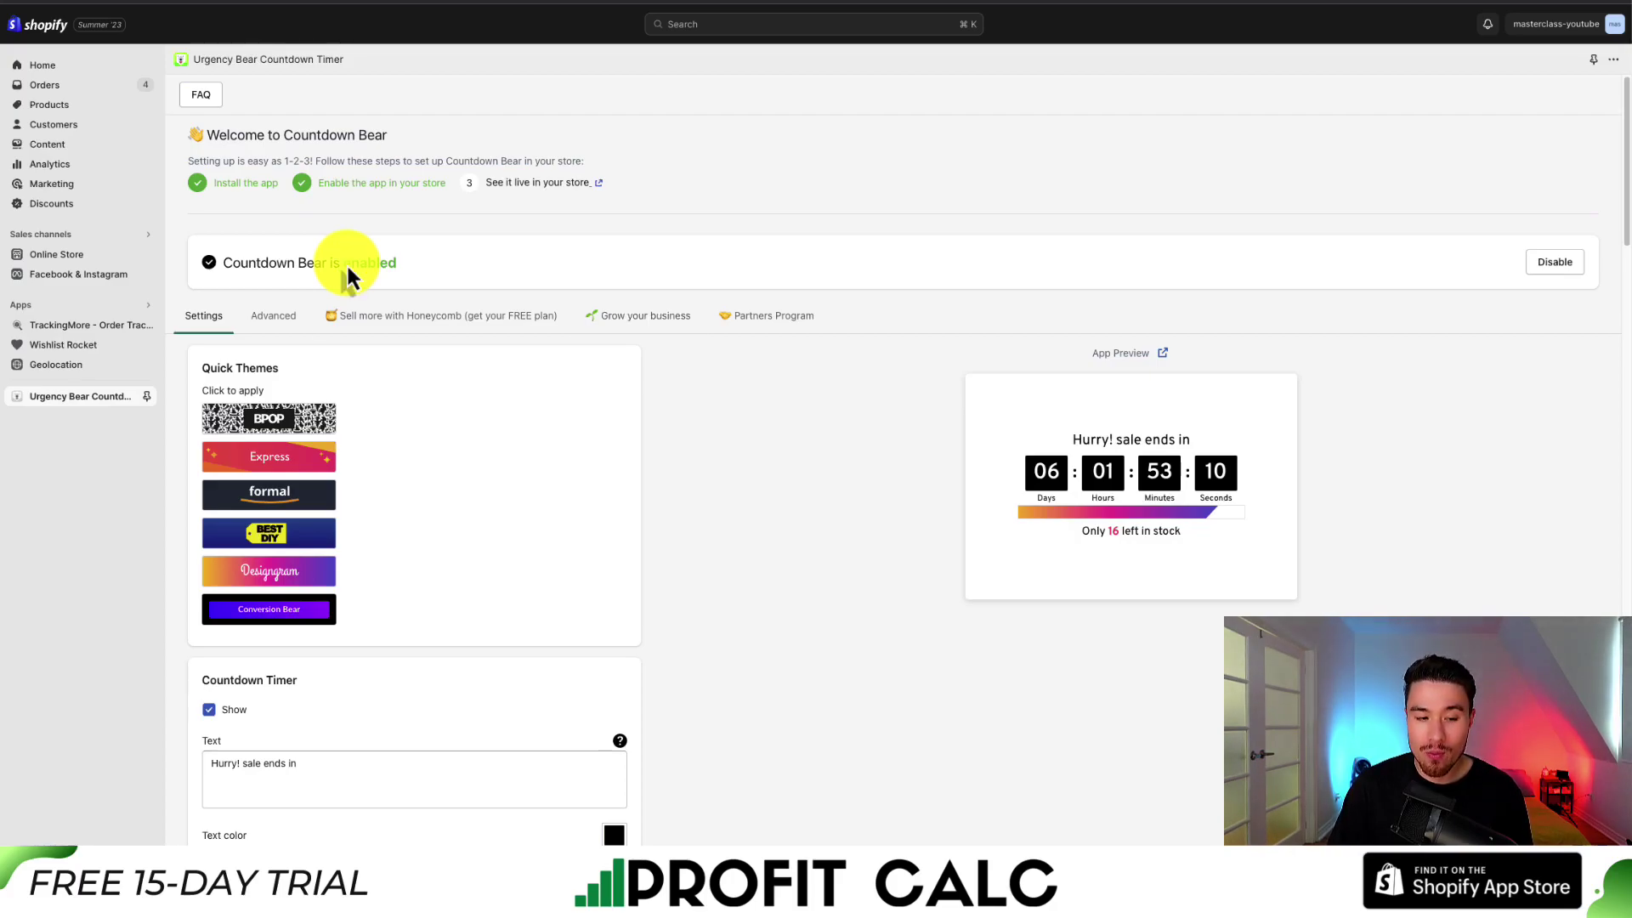
- Apply the Designgram quick theme from the Best DIY set to the timer
{"action": "scroll", "coordinate": [382, 276], "scroll_direction": "down", "scroll_amount": 2}
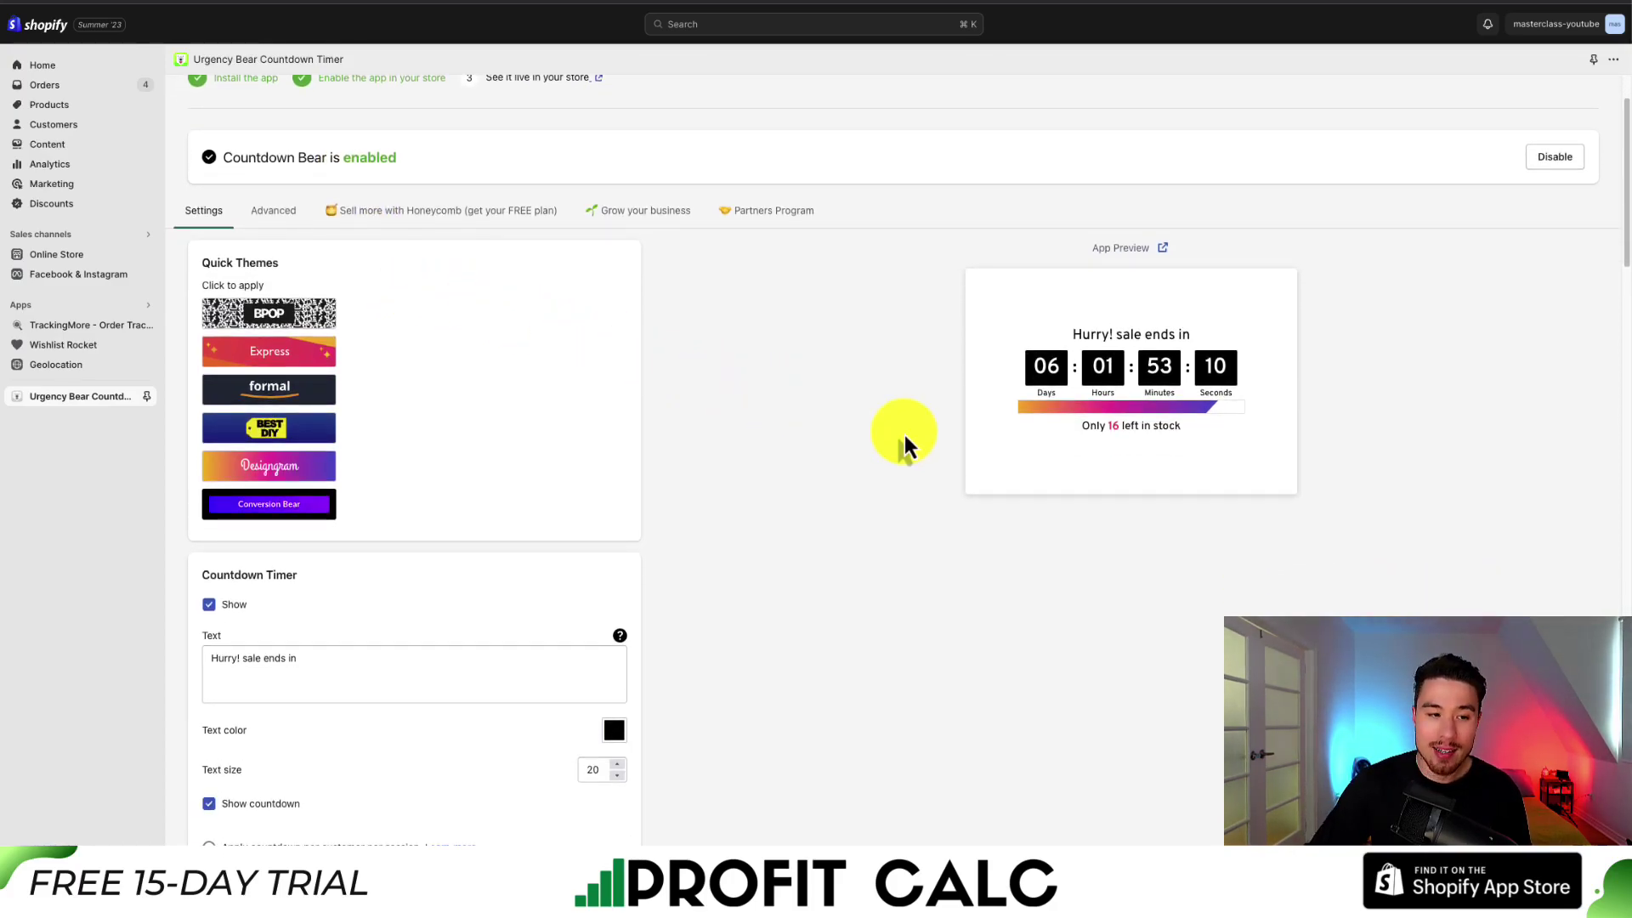
{"action": "scroll", "coordinate": [904, 433], "scroll_direction": "down", "scroll_amount": 1}
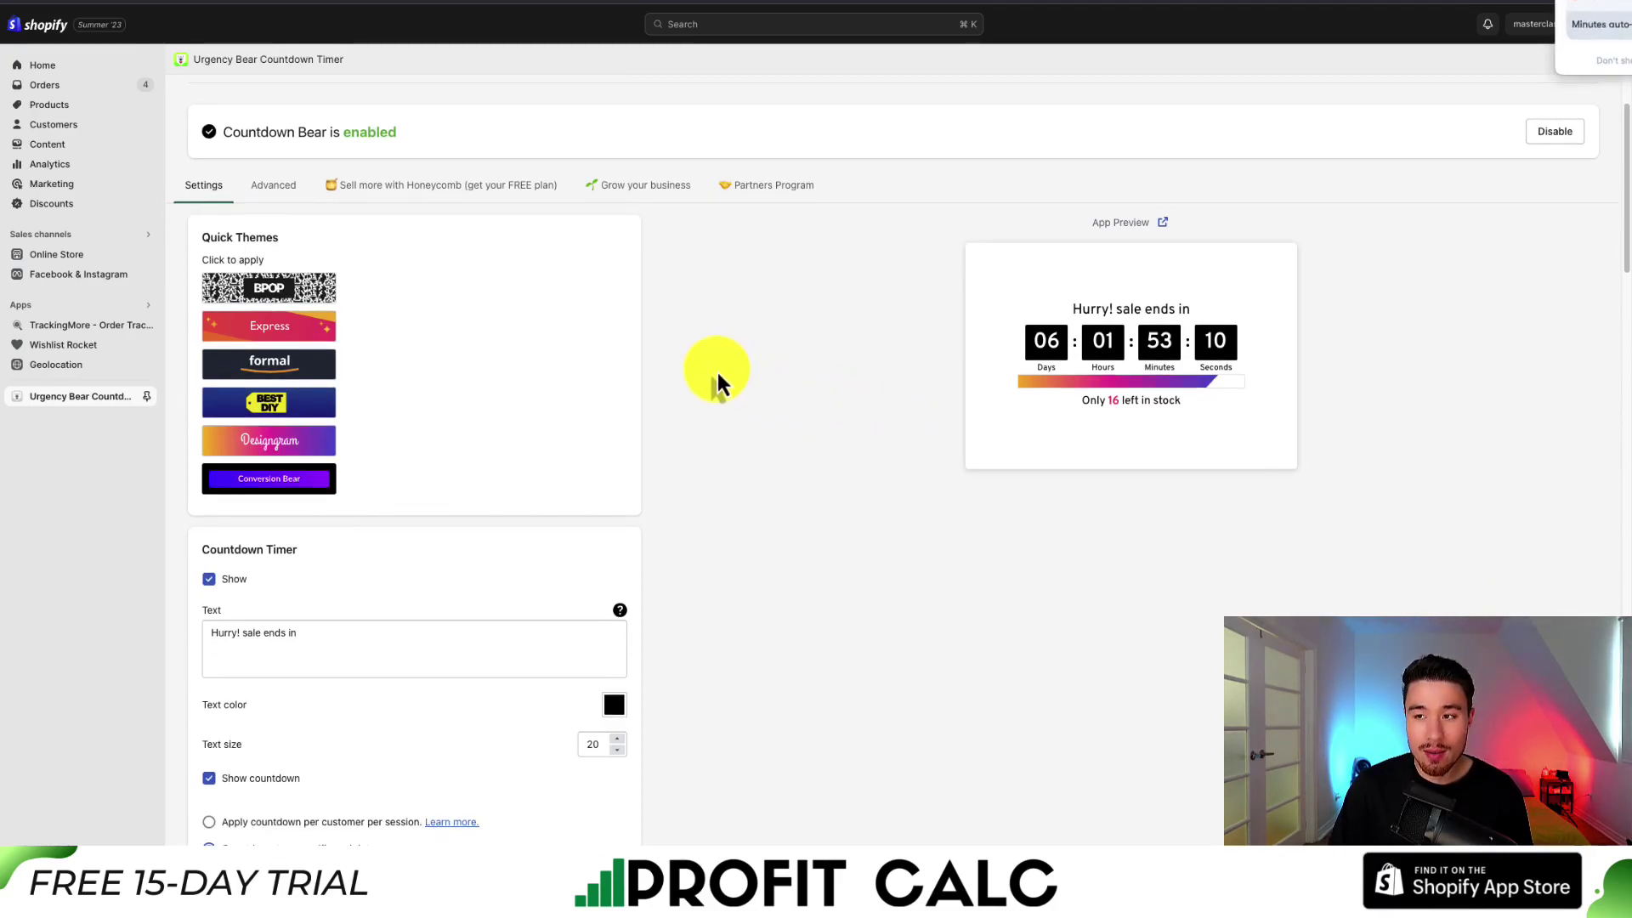
{"action": "left_click", "coordinate": [289, 401]}
{"action": "left_click", "coordinate": [301, 456]}
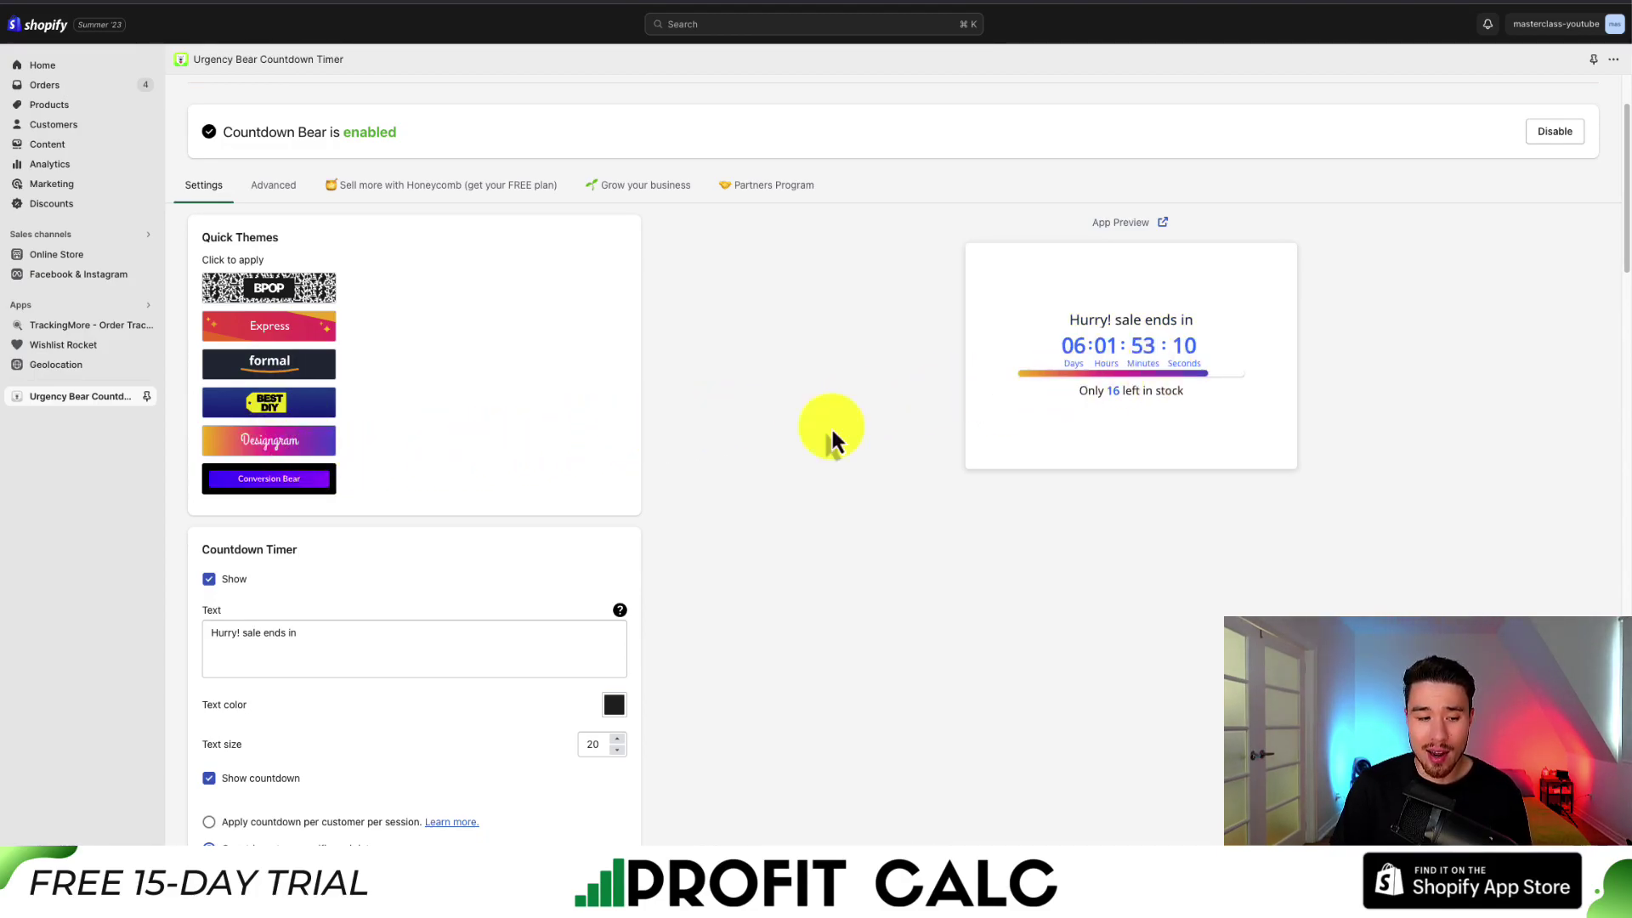
- Toggle the Countdown Timer Show checkbox off and back on
{"action": "scroll", "coordinate": [595, 476], "scroll_direction": "down", "scroll_amount": 5}
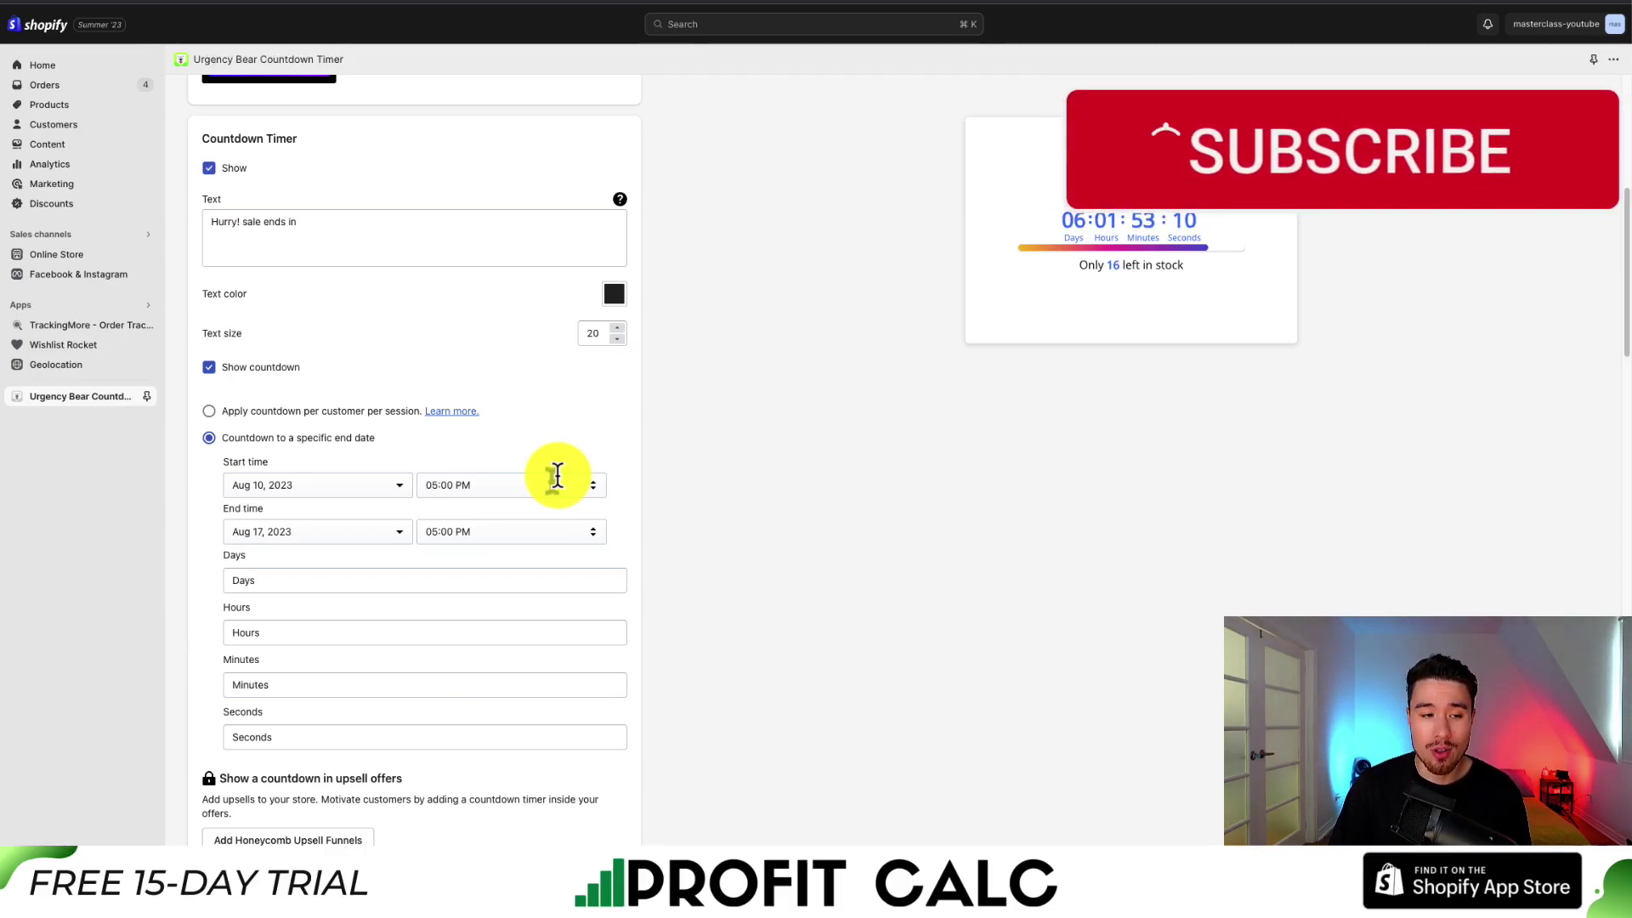
{"action": "left_click", "coordinate": [209, 168]}
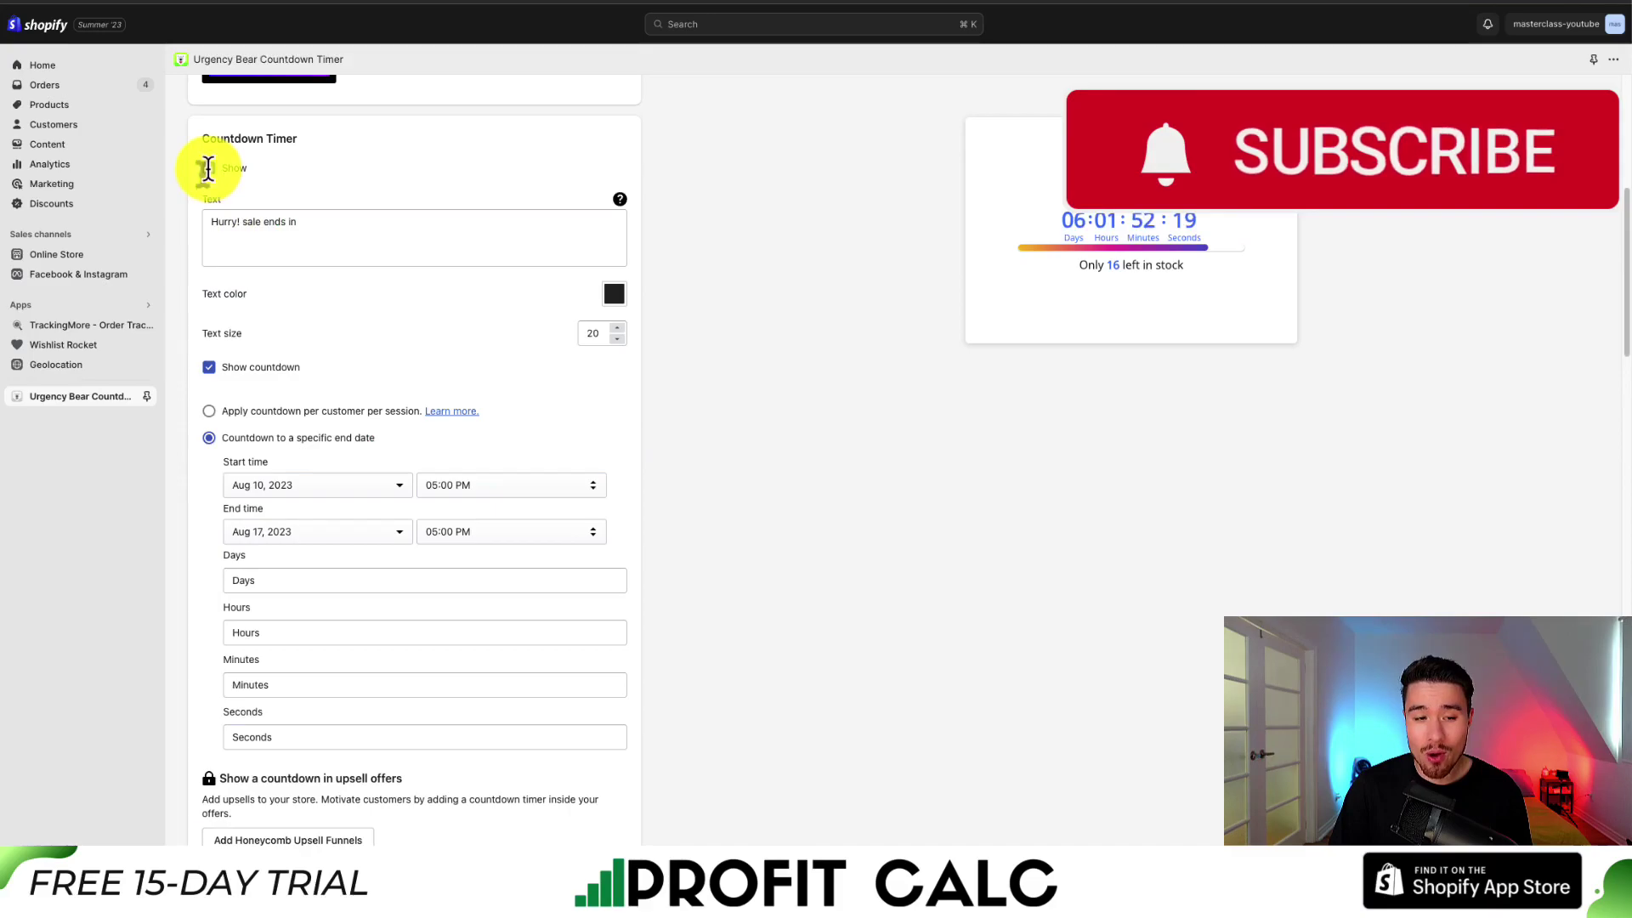
{"action": "left_click", "coordinate": [210, 169]}
{"action": "left_click", "coordinate": [209, 169]}
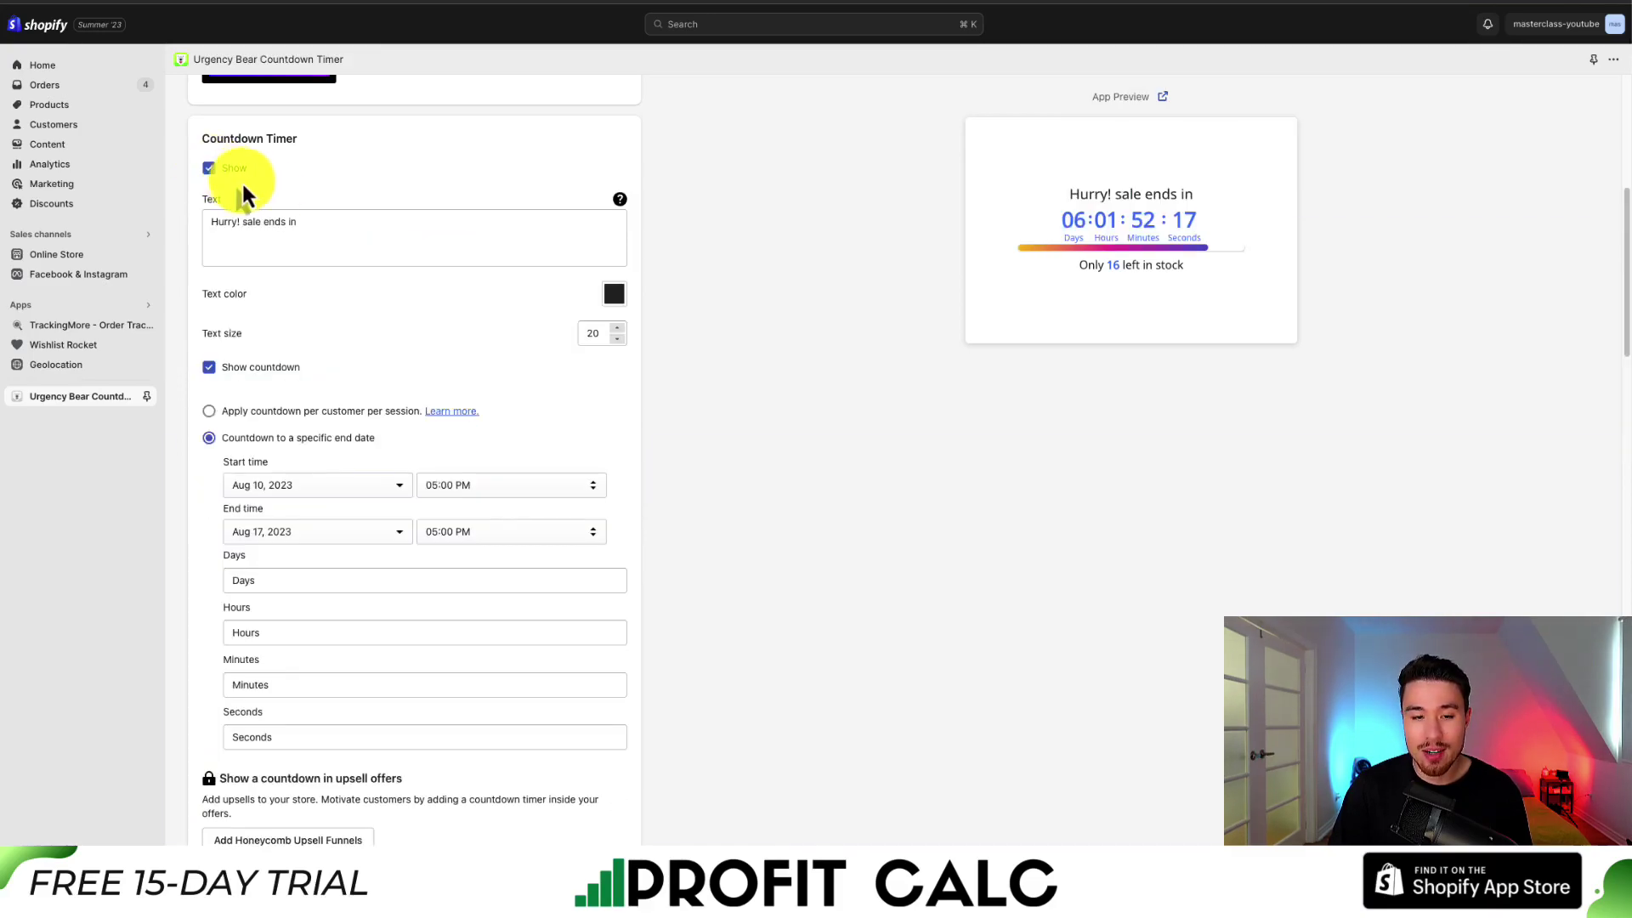
- Replace 'sale ends in' in the timer heading with 'Limited time offer:'
{"action": "left_click", "coordinate": [374, 240]}
{"action": "key", "text": "shift+alt+Left"}
{"action": "key", "text": "shift+alt+Left"}
{"action": "key", "text": "shift+alt+Left"}
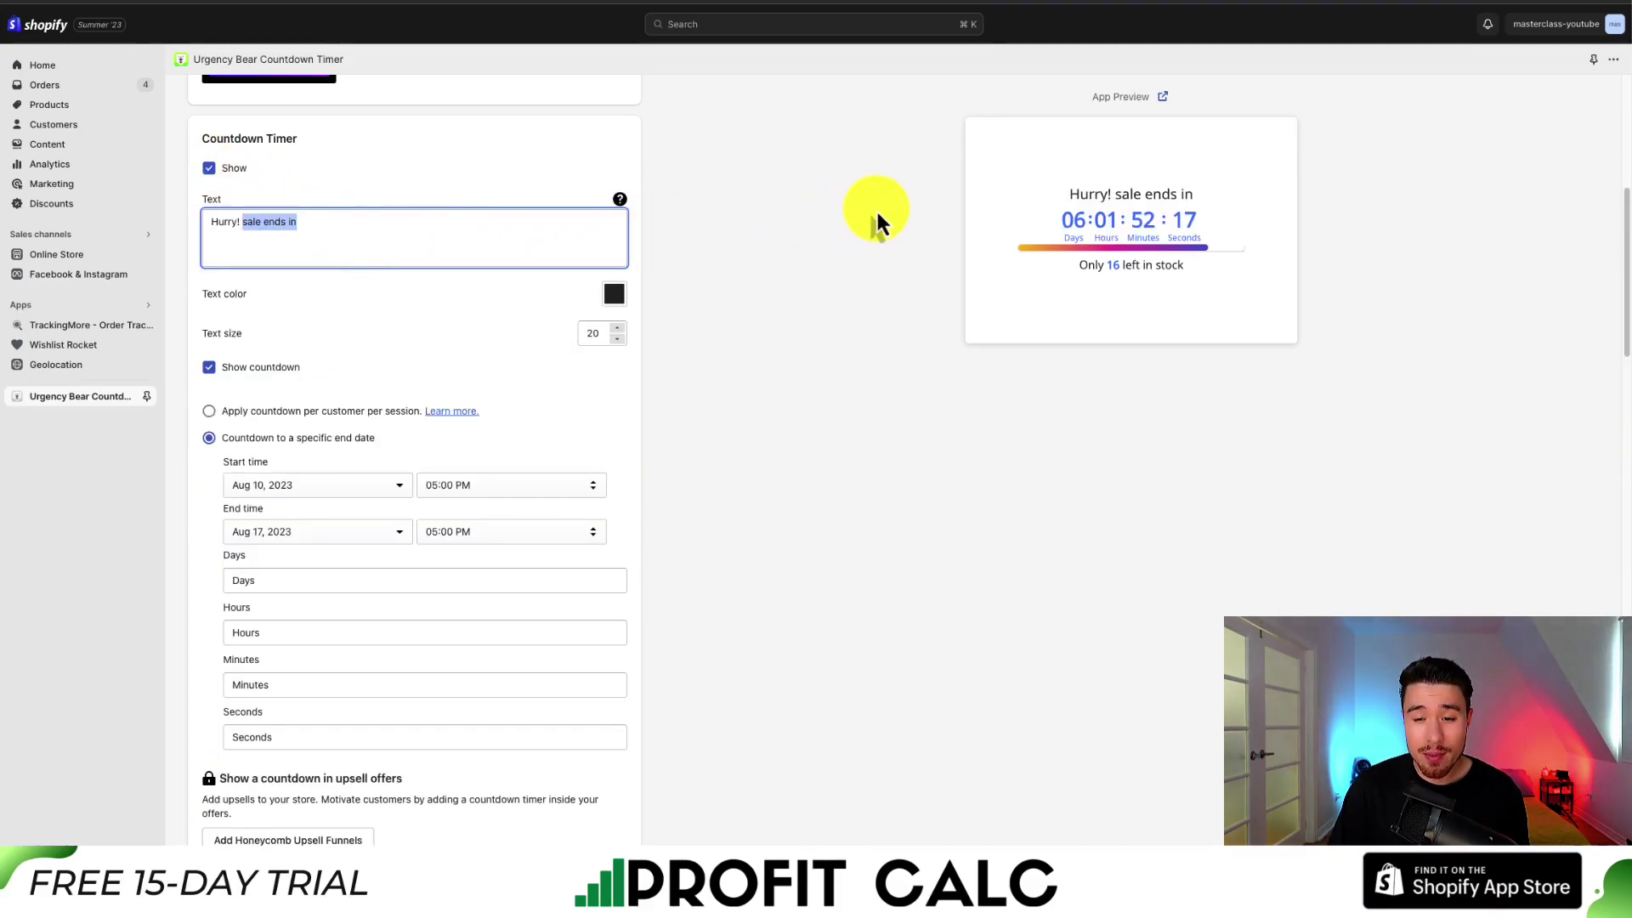
{"action": "type", "text": "Limited time offer:"}
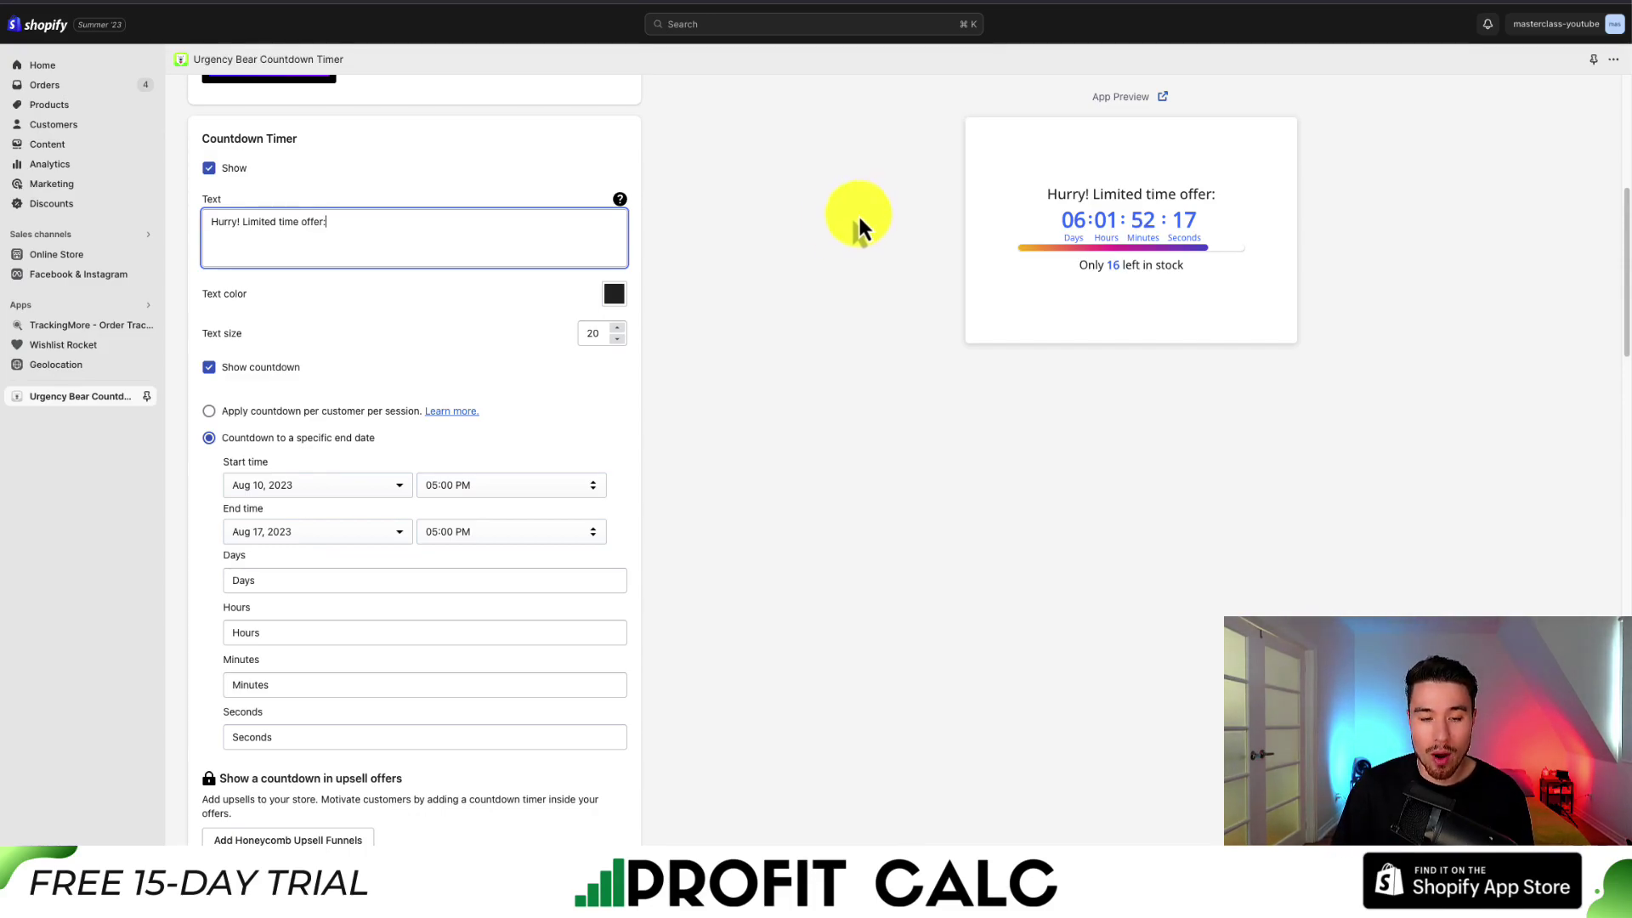
{"action": "left_click", "coordinate": [628, 301]}
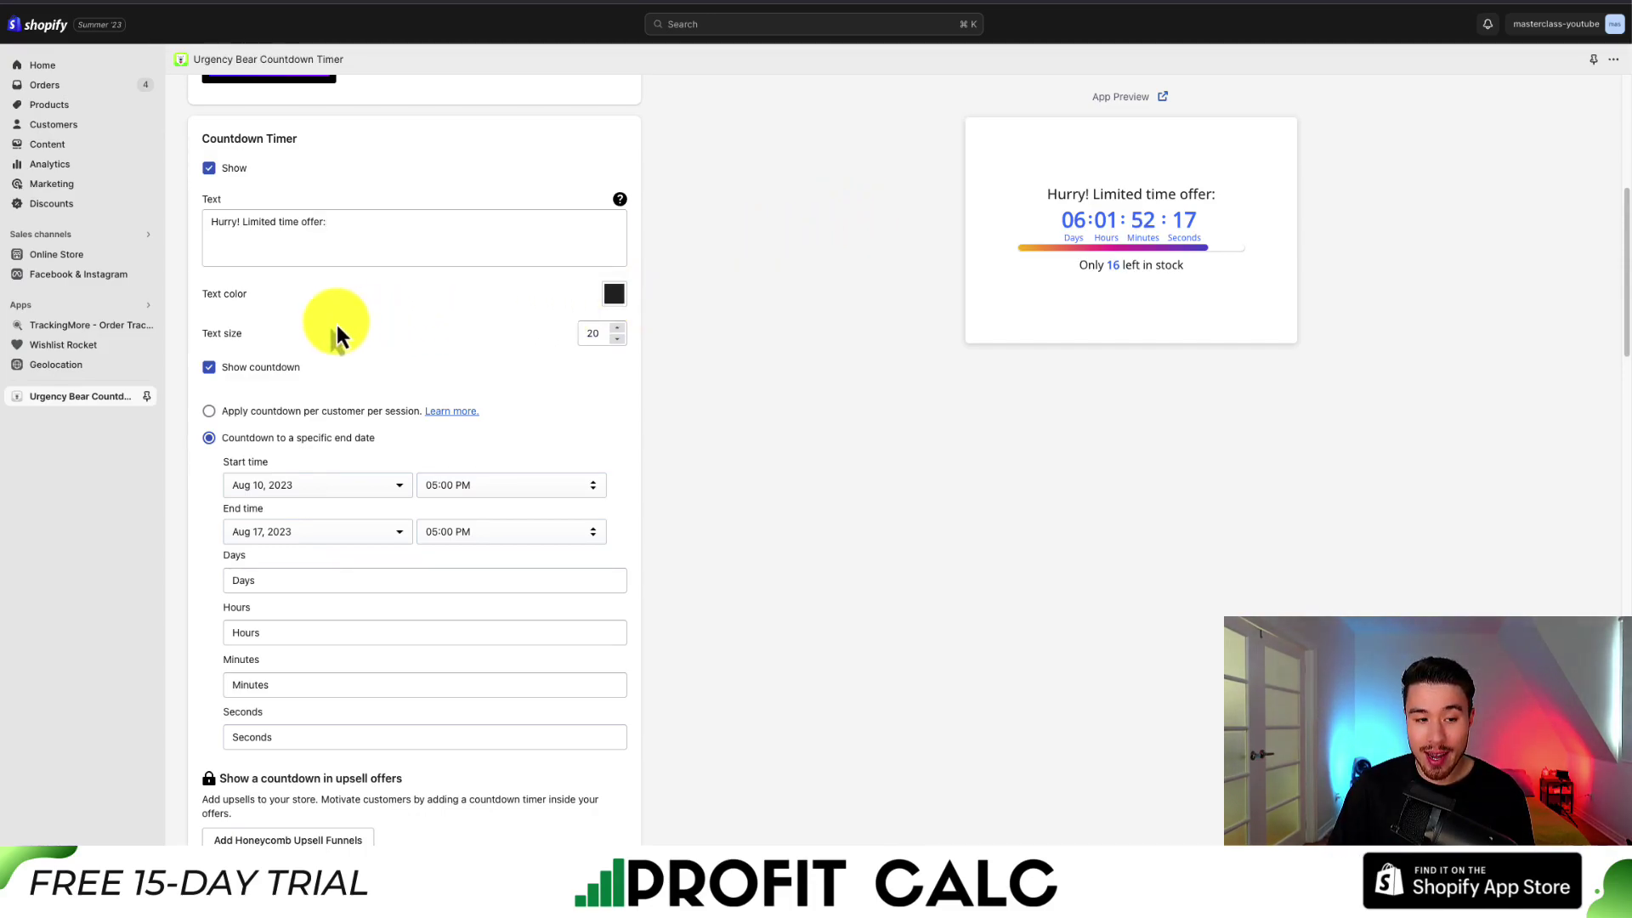
- Hide the countdown digits briefly, then show them again in the preview
{"action": "scroll", "coordinate": [255, 335], "scroll_direction": "down", "scroll_amount": 1}
{"action": "left_click", "coordinate": [238, 339]}
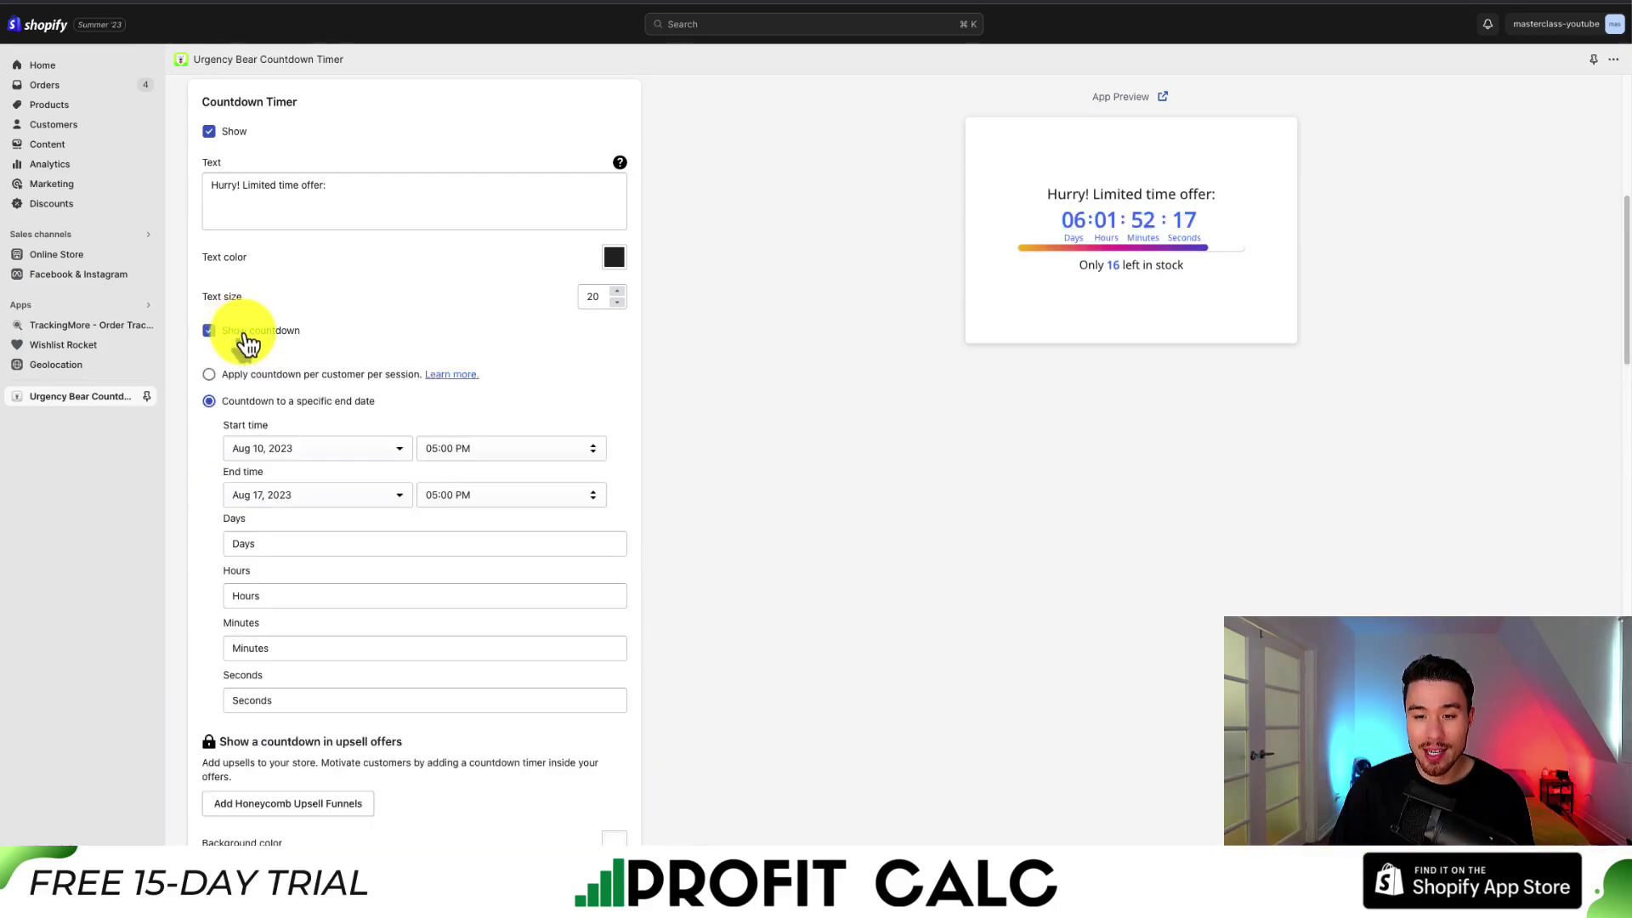
{"action": "left_click", "coordinate": [246, 344]}
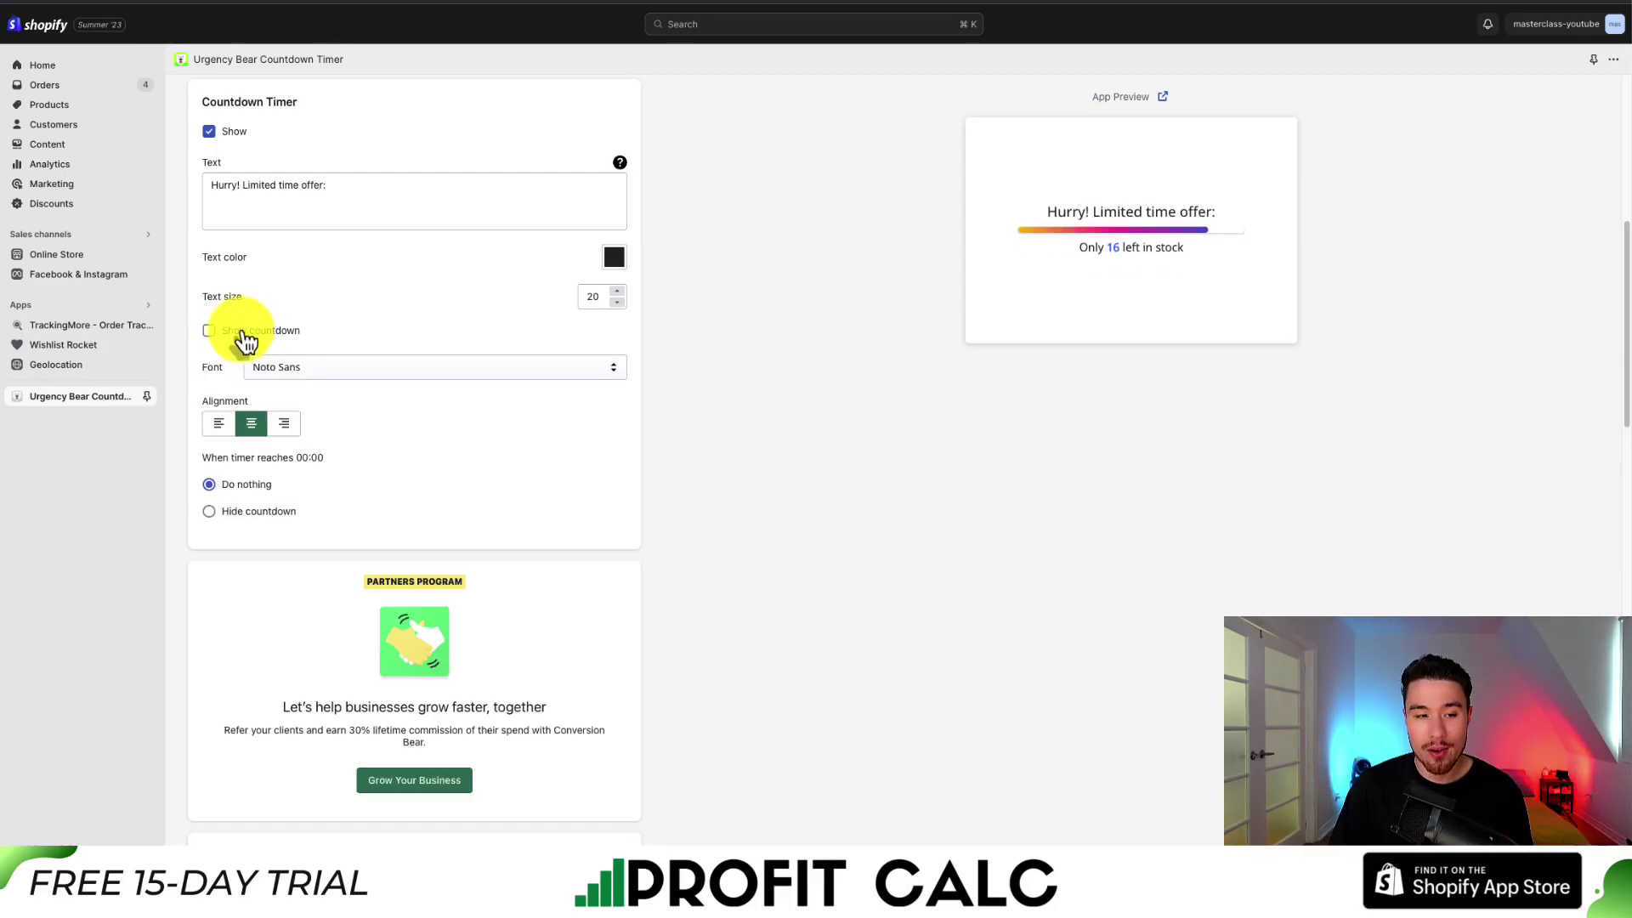
{"action": "left_click", "coordinate": [242, 335]}
{"action": "scroll", "coordinate": [242, 335], "scroll_direction": "down", "scroll_amount": 1}
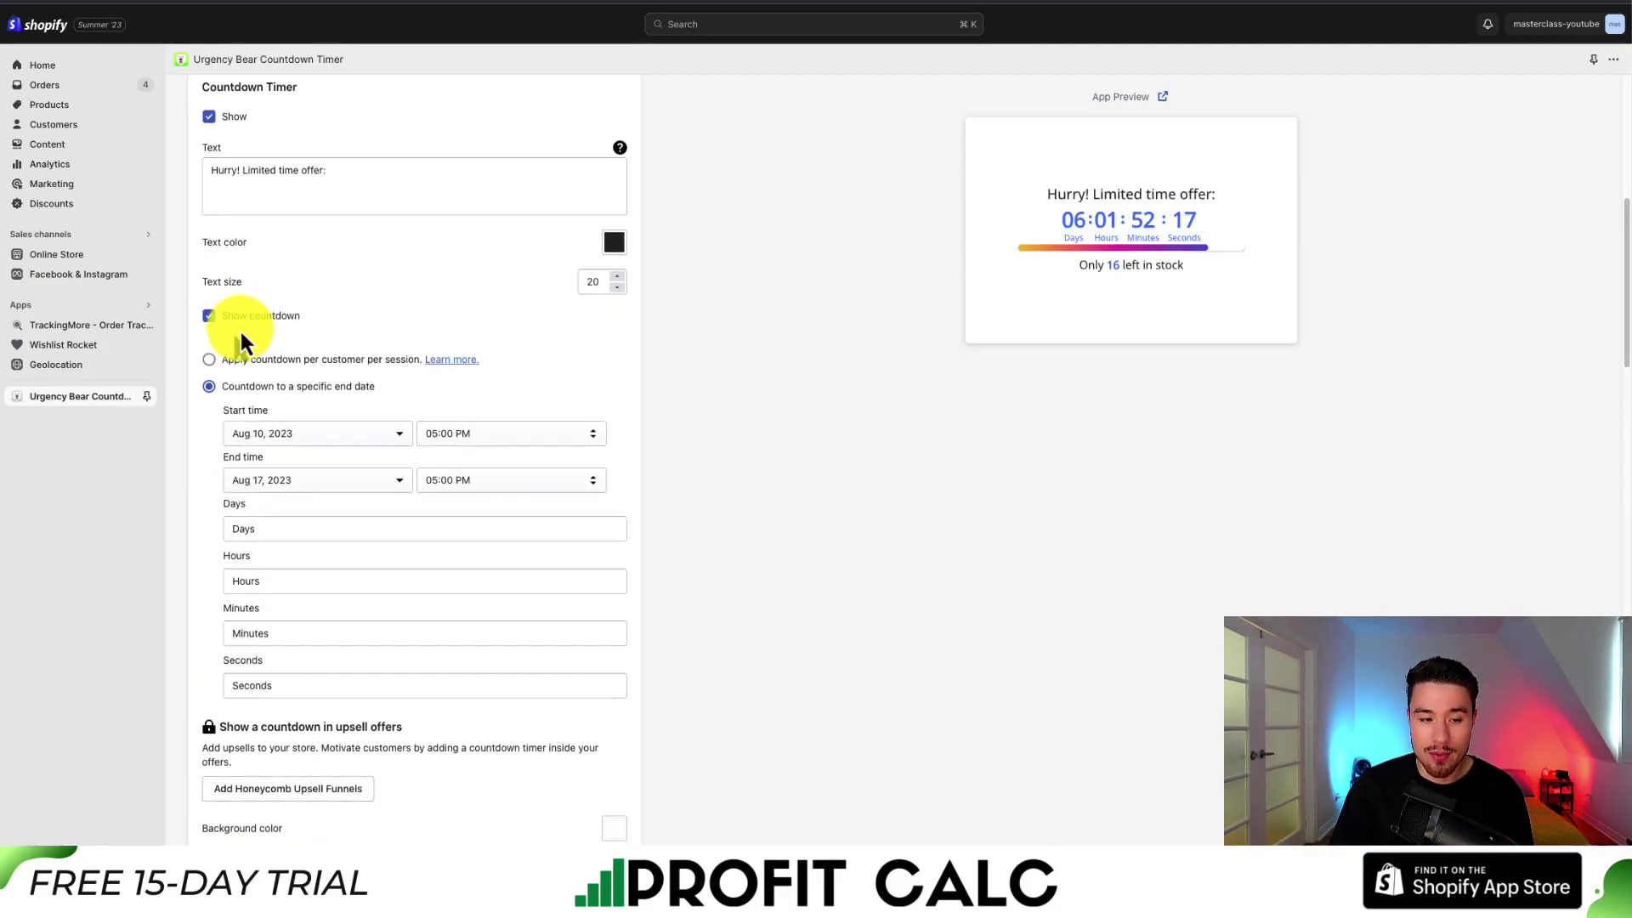
{"action": "scroll", "coordinate": [241, 331], "scroll_direction": "down", "scroll_amount": 1}
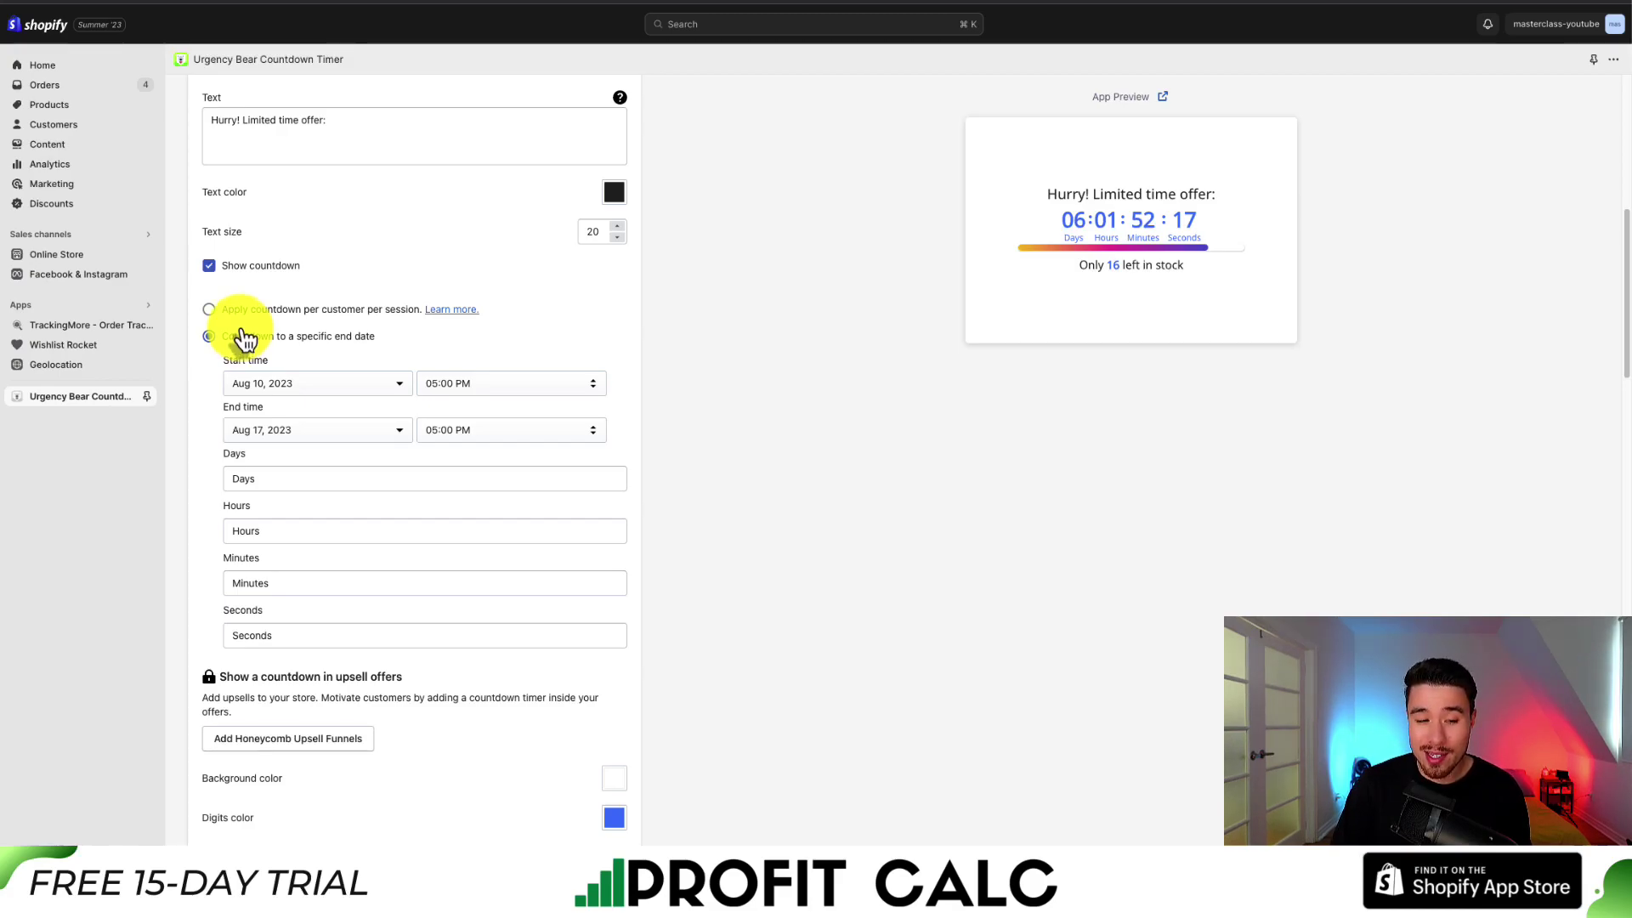
- Make the timer a per-session countdown of 10 hours 21 minutes
{"action": "left_click", "coordinate": [242, 312]}
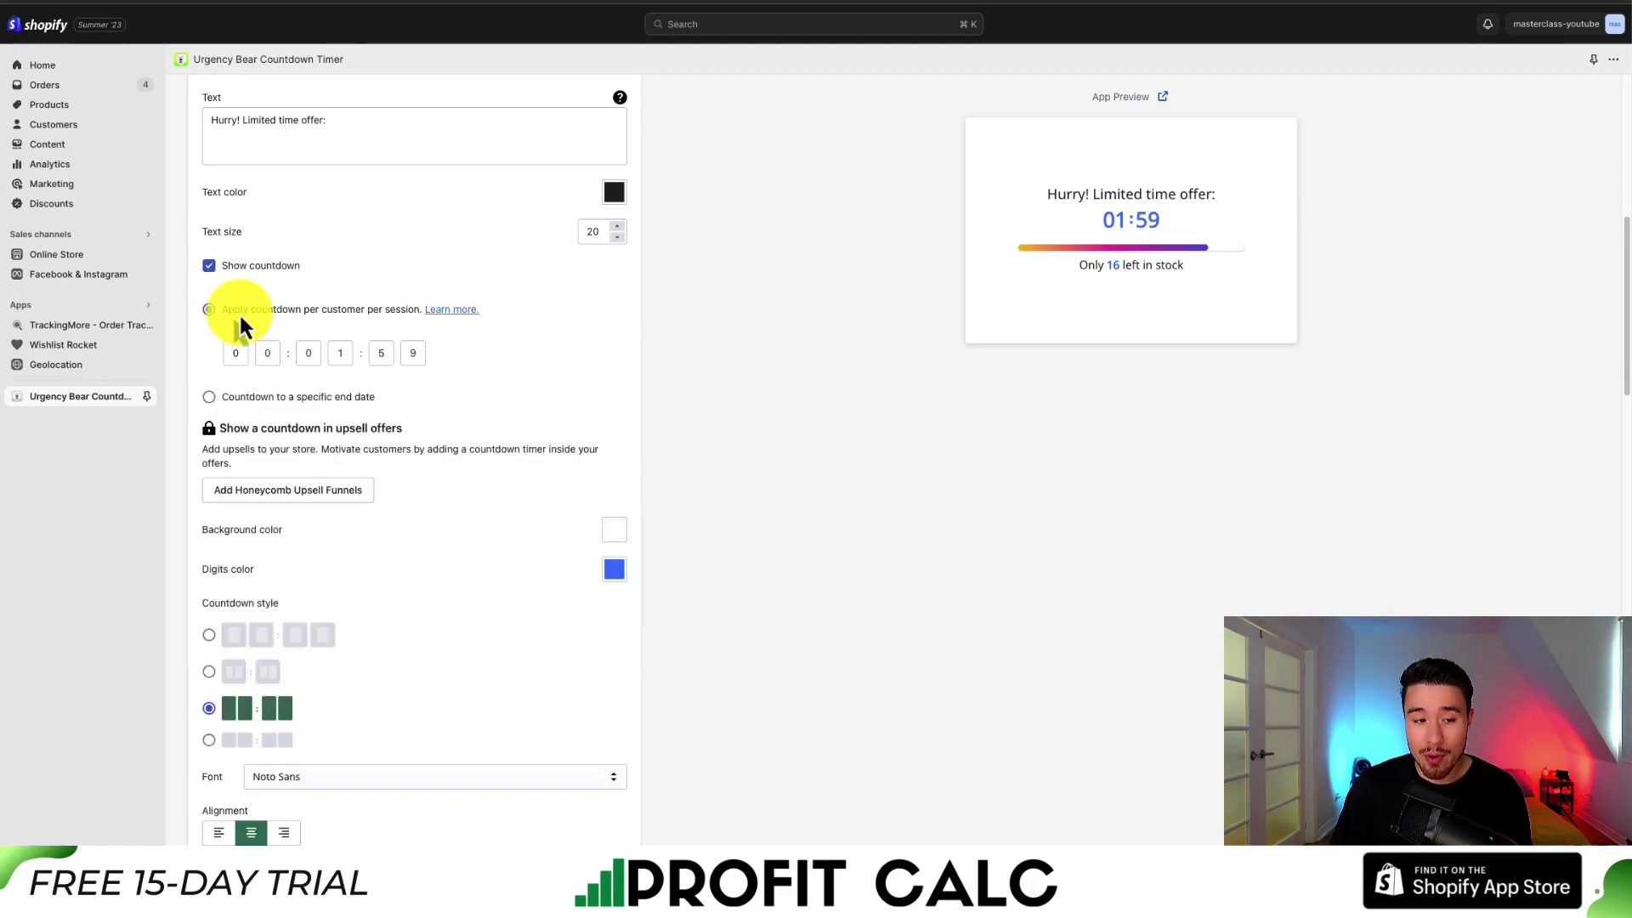
{"action": "left_click", "coordinate": [308, 352]}
{"action": "type", "text": "2"}
{"action": "left_click", "coordinate": [230, 351]}
{"action": "type", "text": "10"}
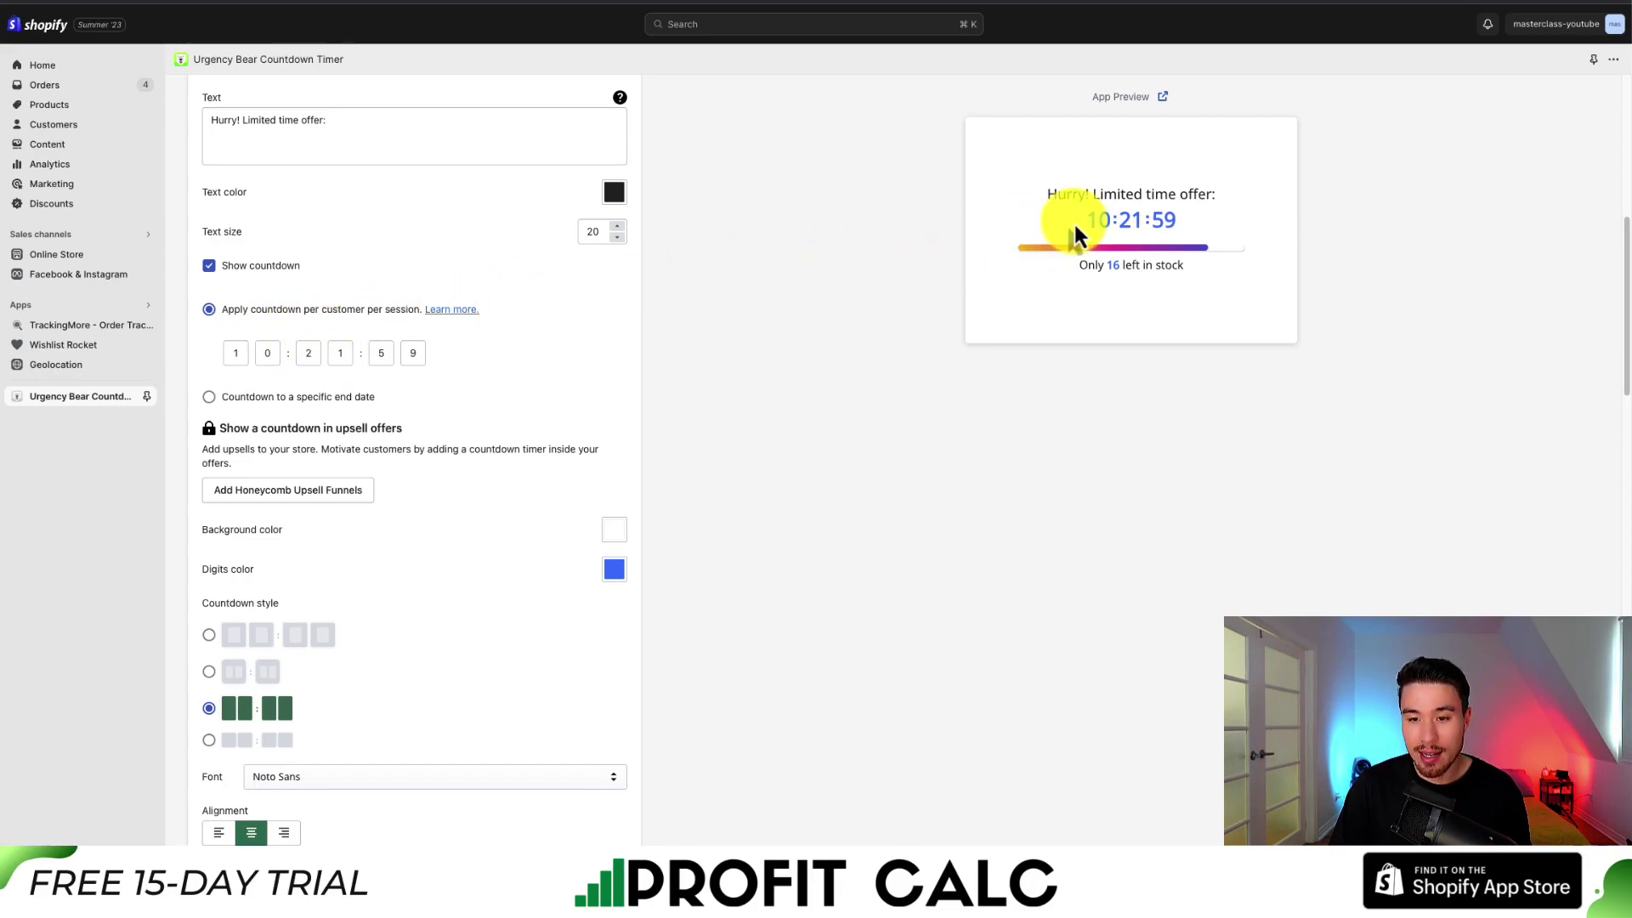
- Give the timer a darker background colour and dark digits
{"action": "scroll", "coordinate": [328, 362], "scroll_direction": "down", "scroll_amount": 2}
{"action": "left_click", "coordinate": [614, 466]}
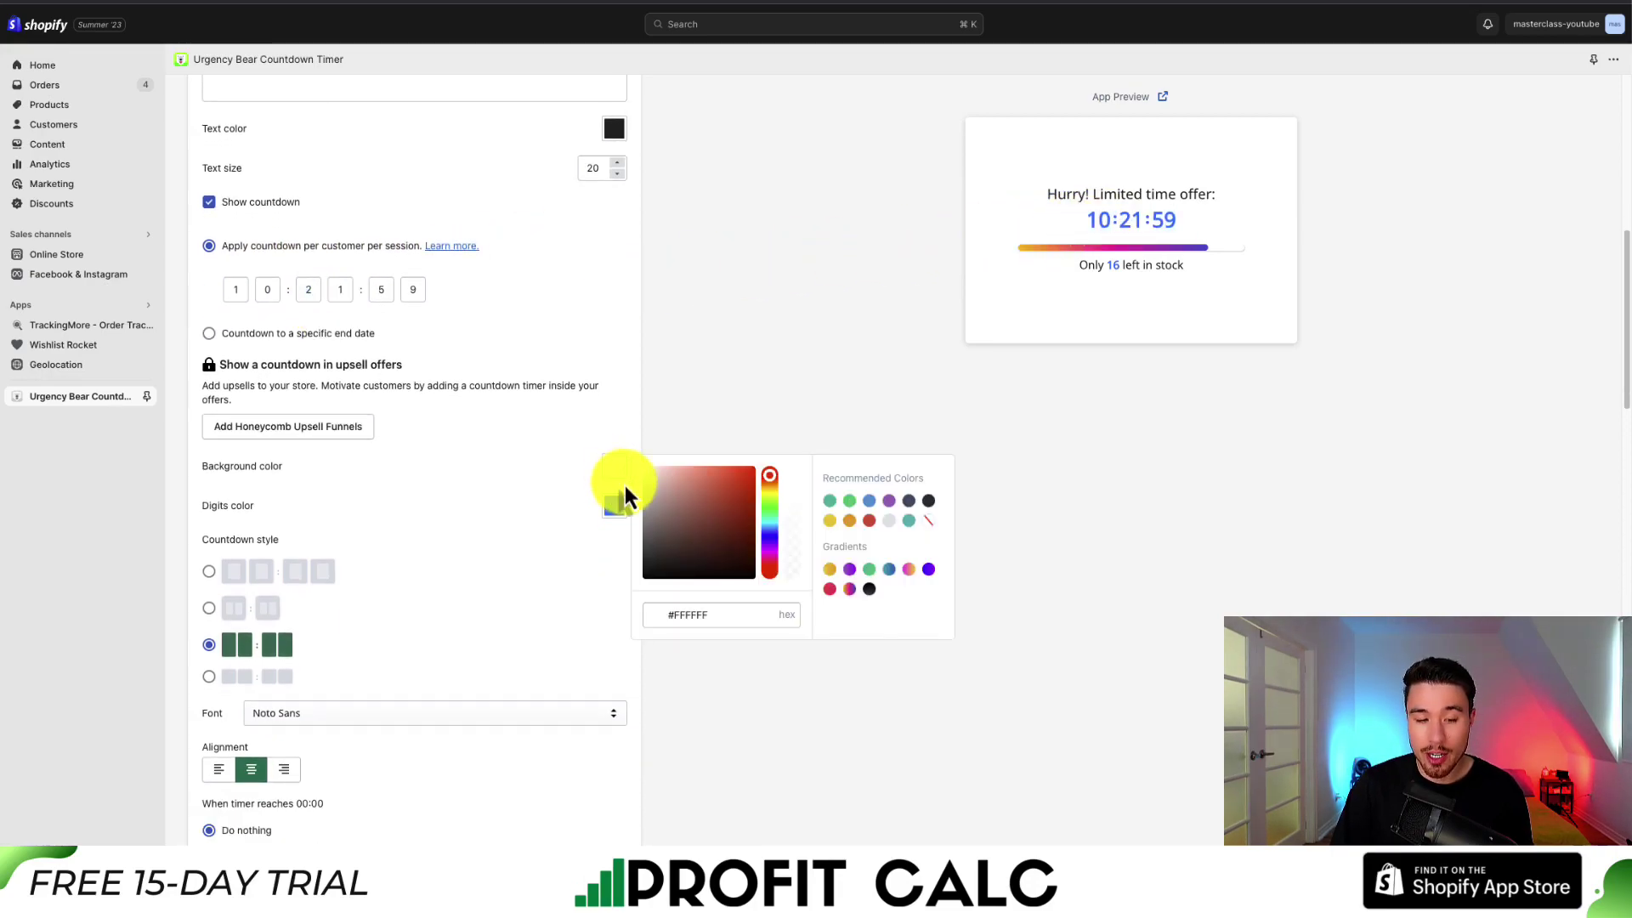
{"action": "left_click", "coordinate": [670, 538]}
{"action": "left_click", "coordinate": [546, 573]}
{"action": "scroll", "coordinate": [586, 536], "scroll_direction": "down", "scroll_amount": 1}
{"action": "left_click", "coordinate": [614, 504]}
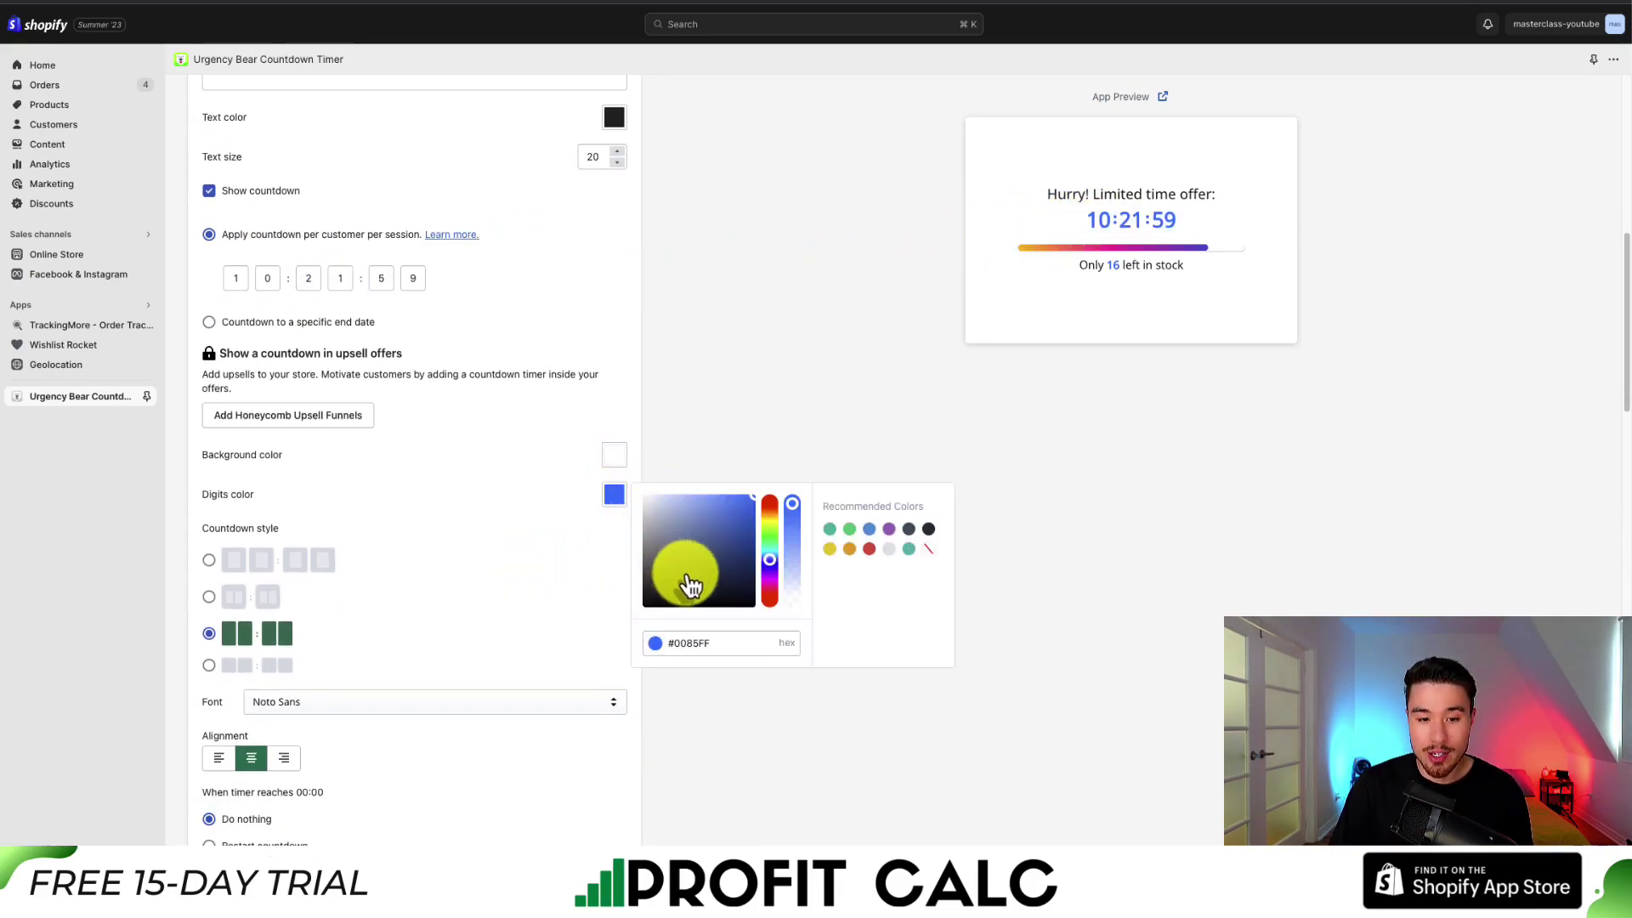
{"action": "left_click", "coordinate": [664, 596]}
{"action": "left_click", "coordinate": [496, 537]}
- Try the split-flap and other countdown styles, then revert to the original style
{"action": "scroll", "coordinate": [496, 537], "scroll_direction": "down", "scroll_amount": 2}
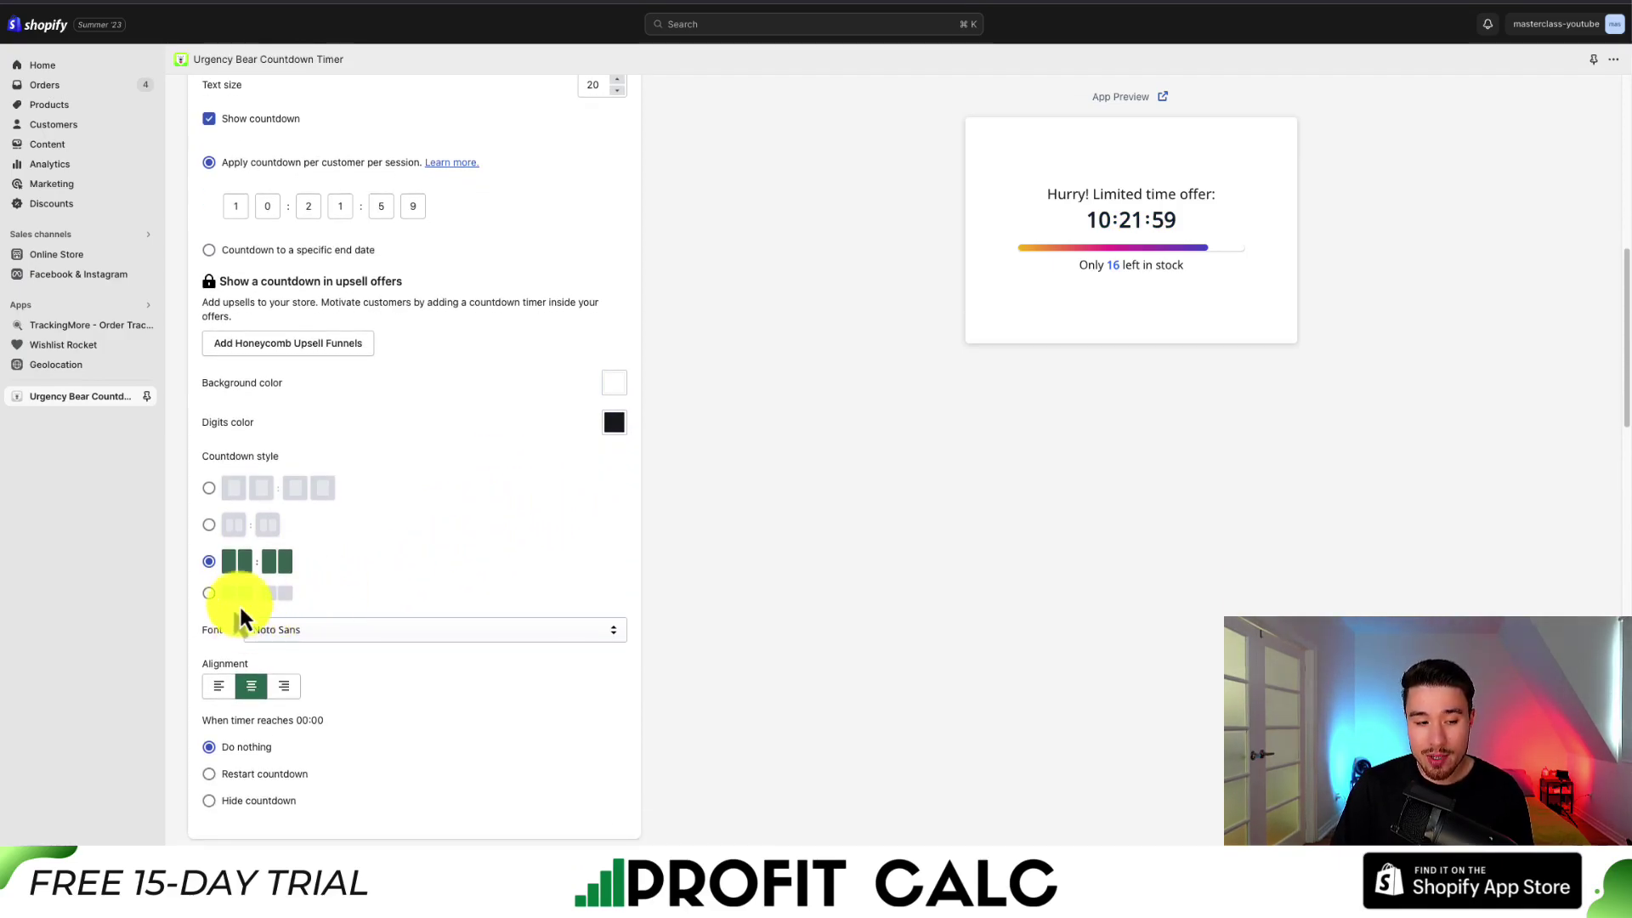
{"action": "left_click", "coordinate": [211, 491]}
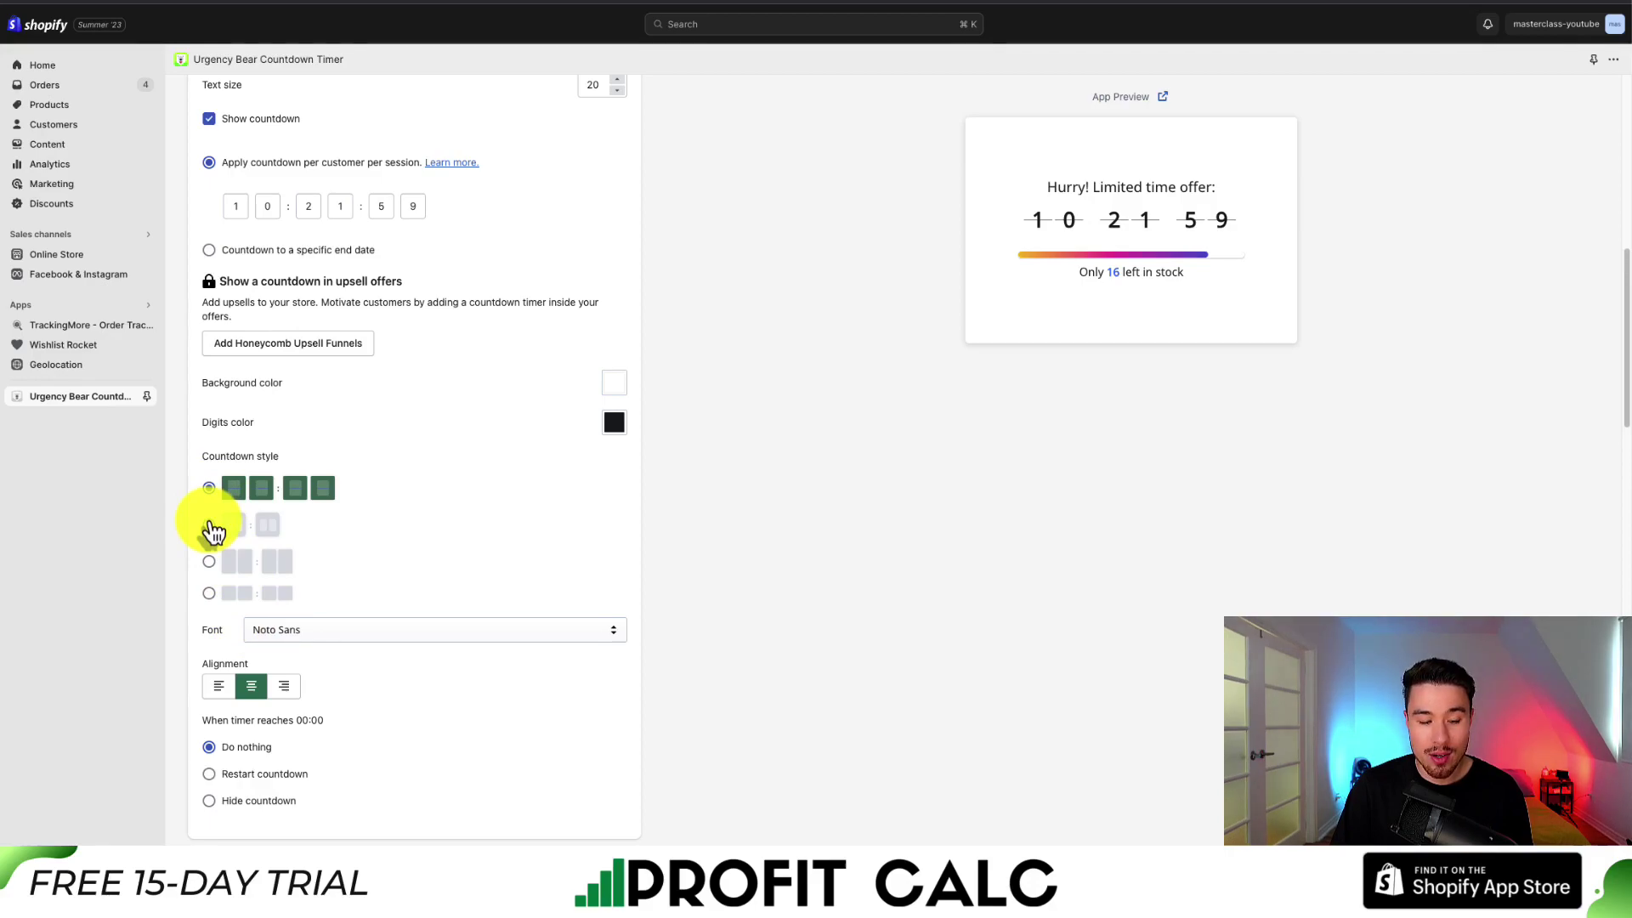
{"action": "left_click", "coordinate": [210, 526]}
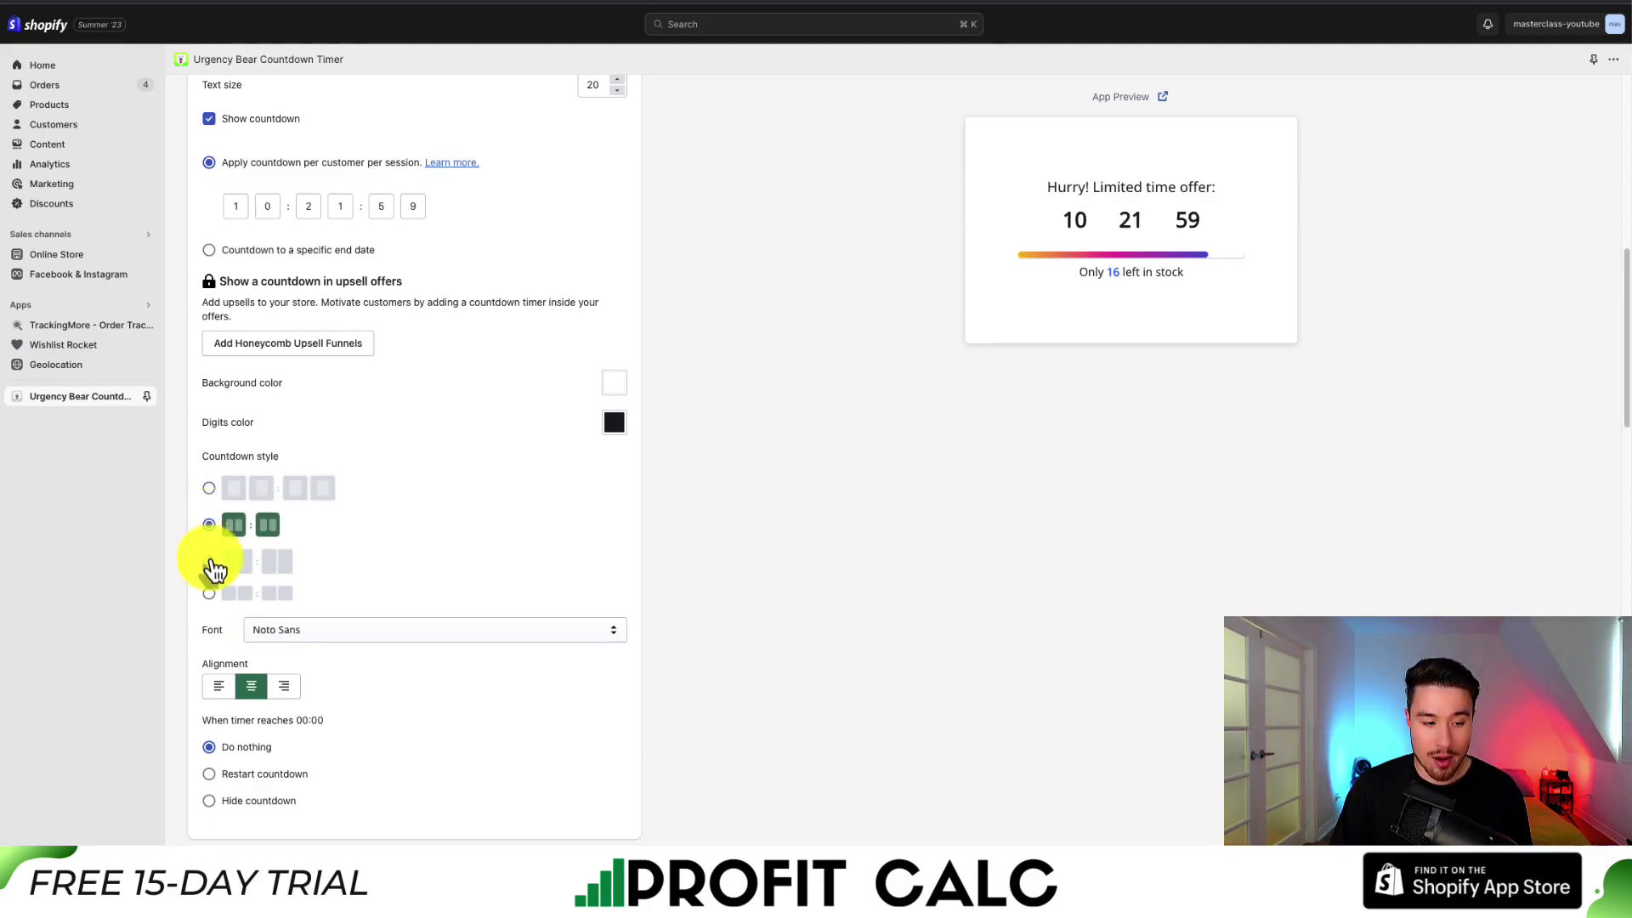
{"action": "left_click", "coordinate": [209, 594]}
{"action": "left_click", "coordinate": [213, 562]}
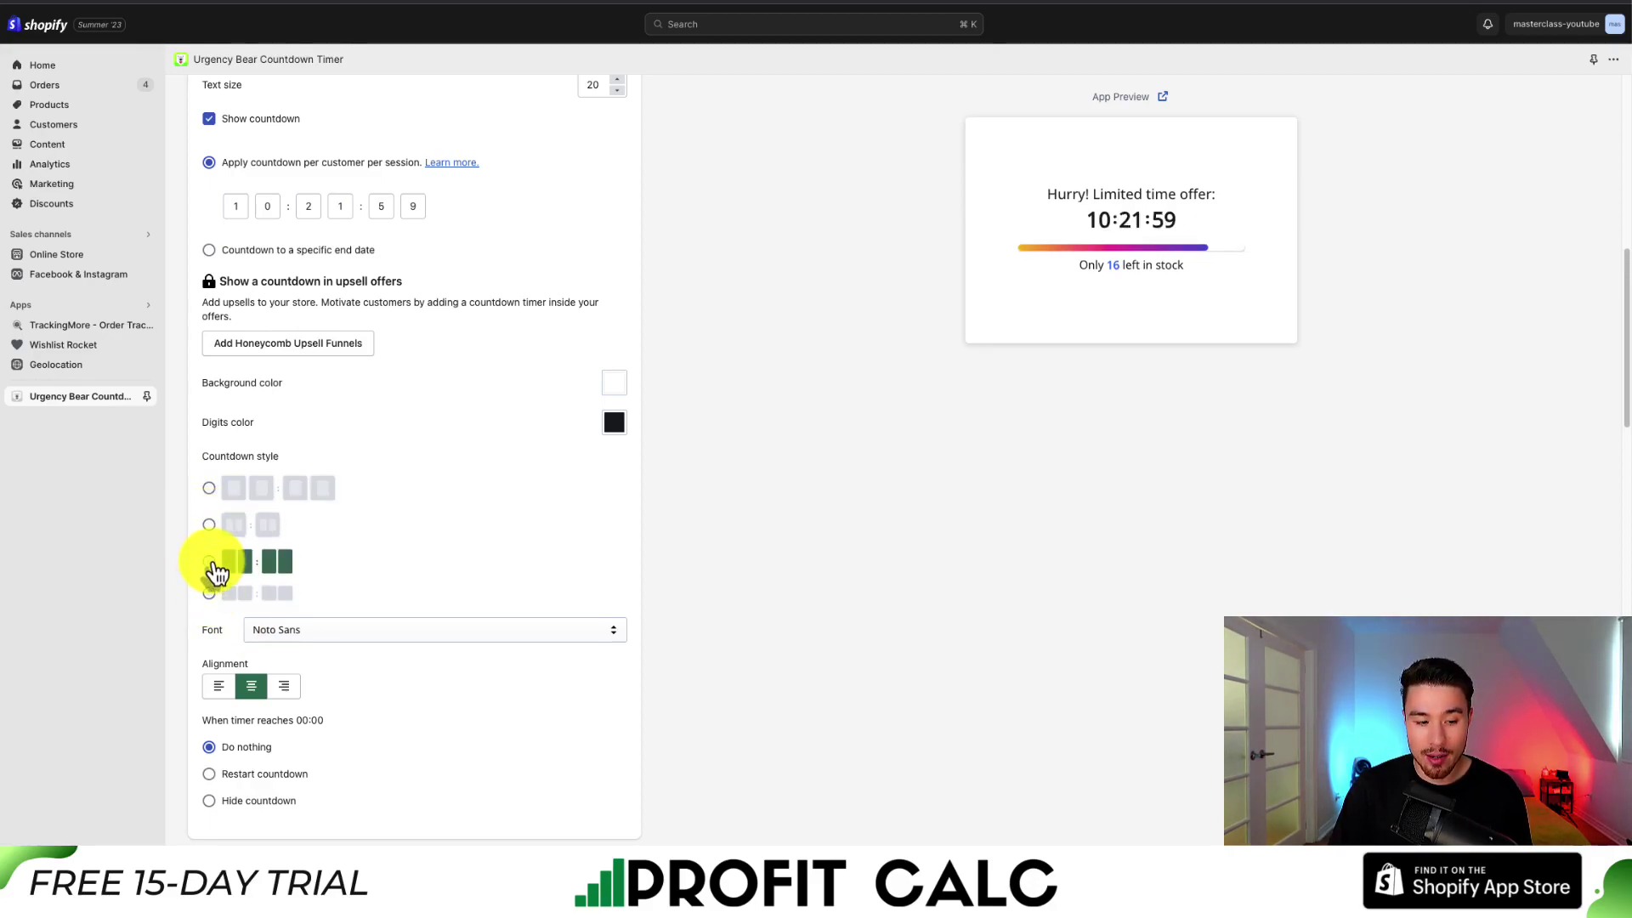
- Set the timer to hide the countdown when it reaches 00:00
{"action": "scroll", "coordinate": [216, 573], "scroll_direction": "down", "scroll_amount": 1}
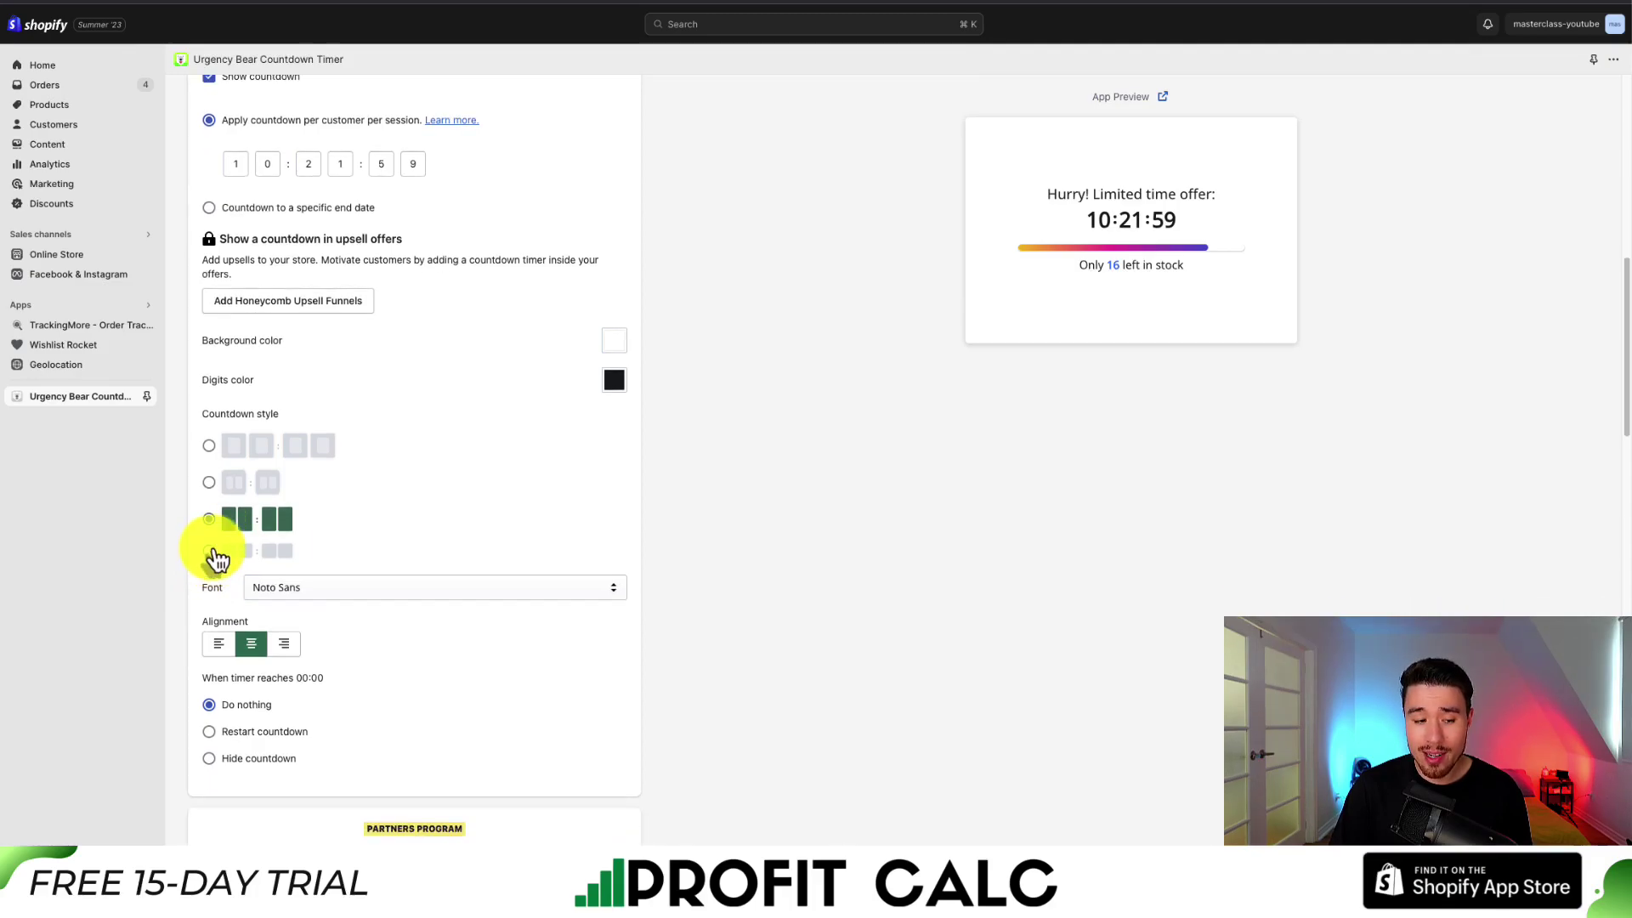
{"action": "scroll", "coordinate": [217, 472], "scroll_direction": "down", "scroll_amount": 1}
{"action": "scroll", "coordinate": [216, 463], "scroll_direction": "down", "scroll_amount": 5}
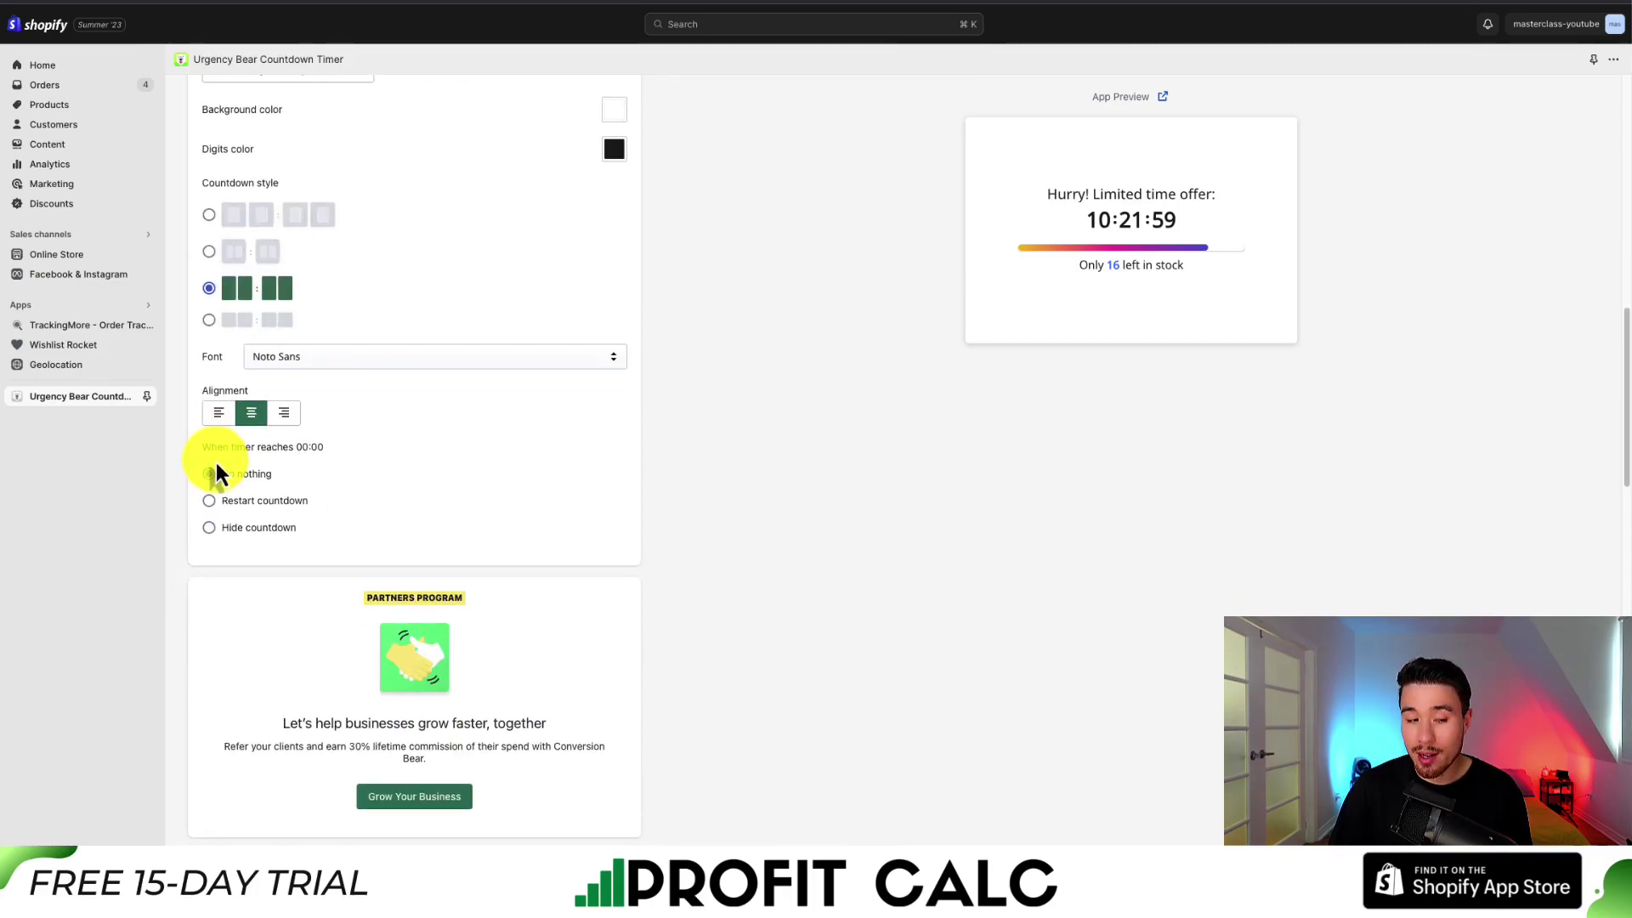
{"action": "left_click", "coordinate": [216, 467]}
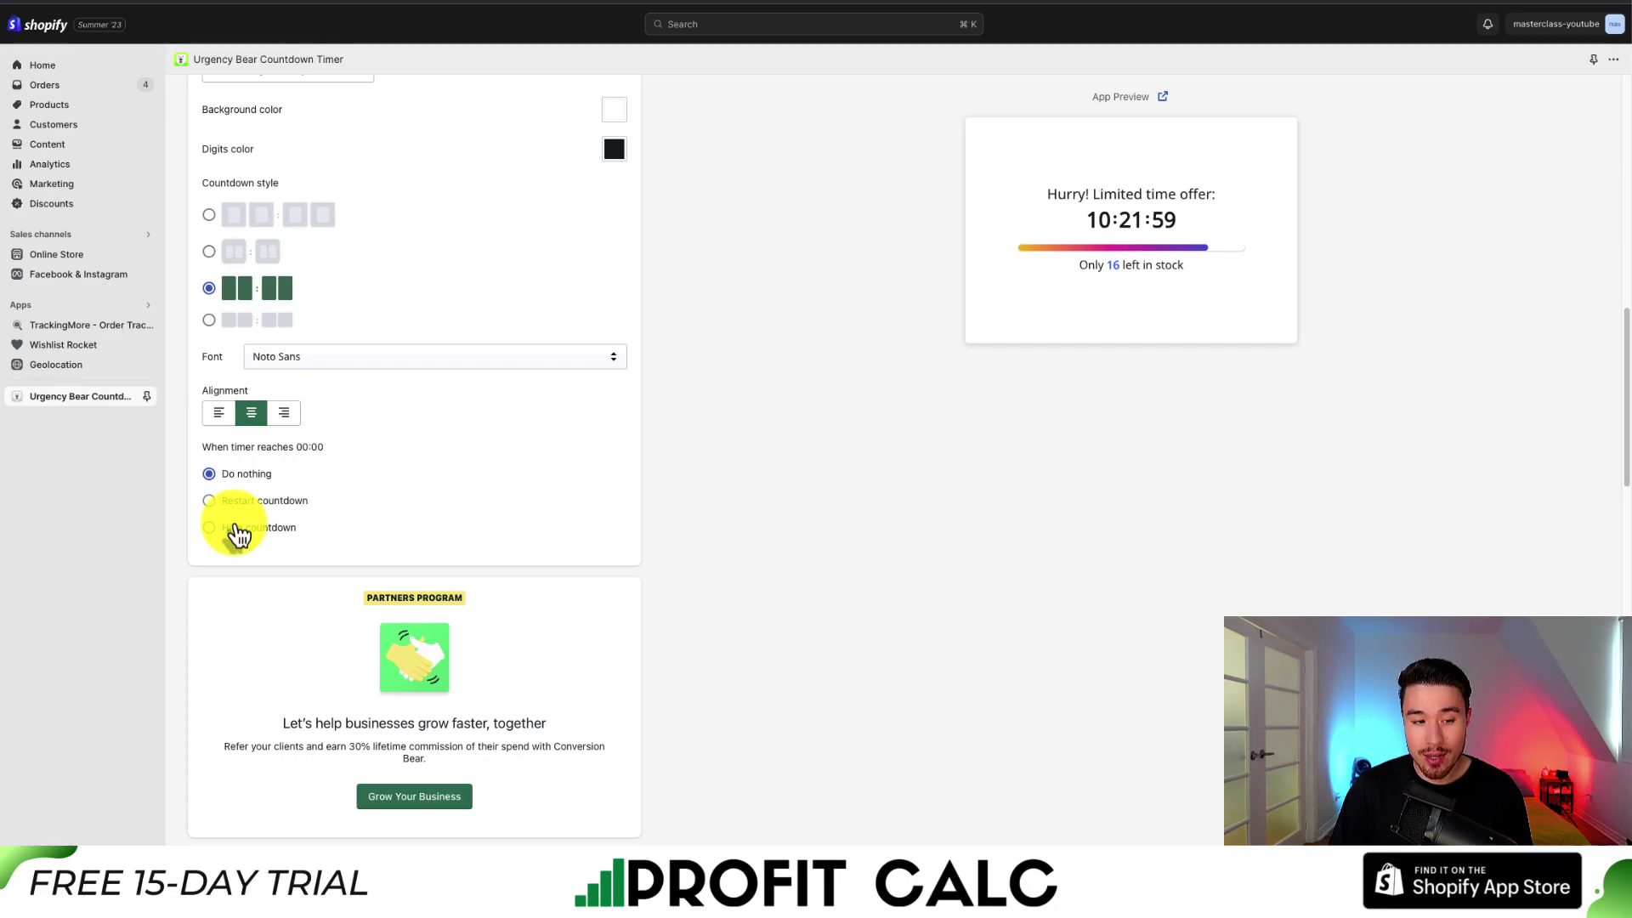
{"action": "left_click", "coordinate": [236, 527]}
{"action": "scroll", "coordinate": [505, 458], "scroll_direction": "down", "scroll_amount": 1}
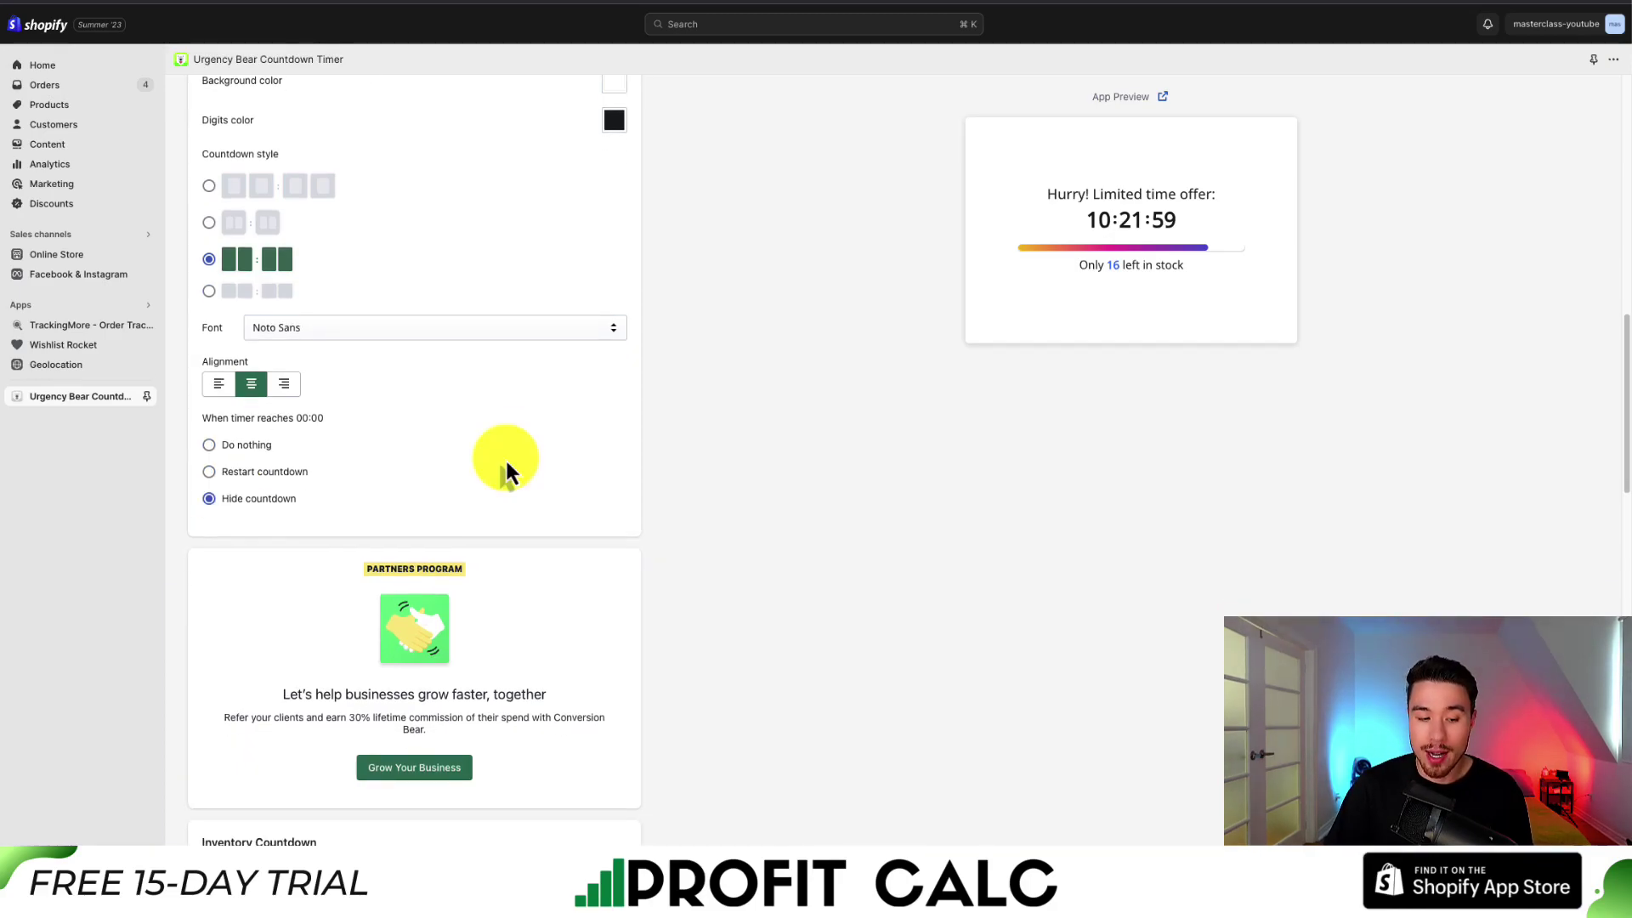
- Toggle the Inventory Countdown's Show option off and back on
{"action": "scroll", "coordinate": [505, 457], "scroll_direction": "down", "scroll_amount": 5}
{"action": "scroll", "coordinate": [446, 508], "scroll_direction": "down", "scroll_amount": 10}
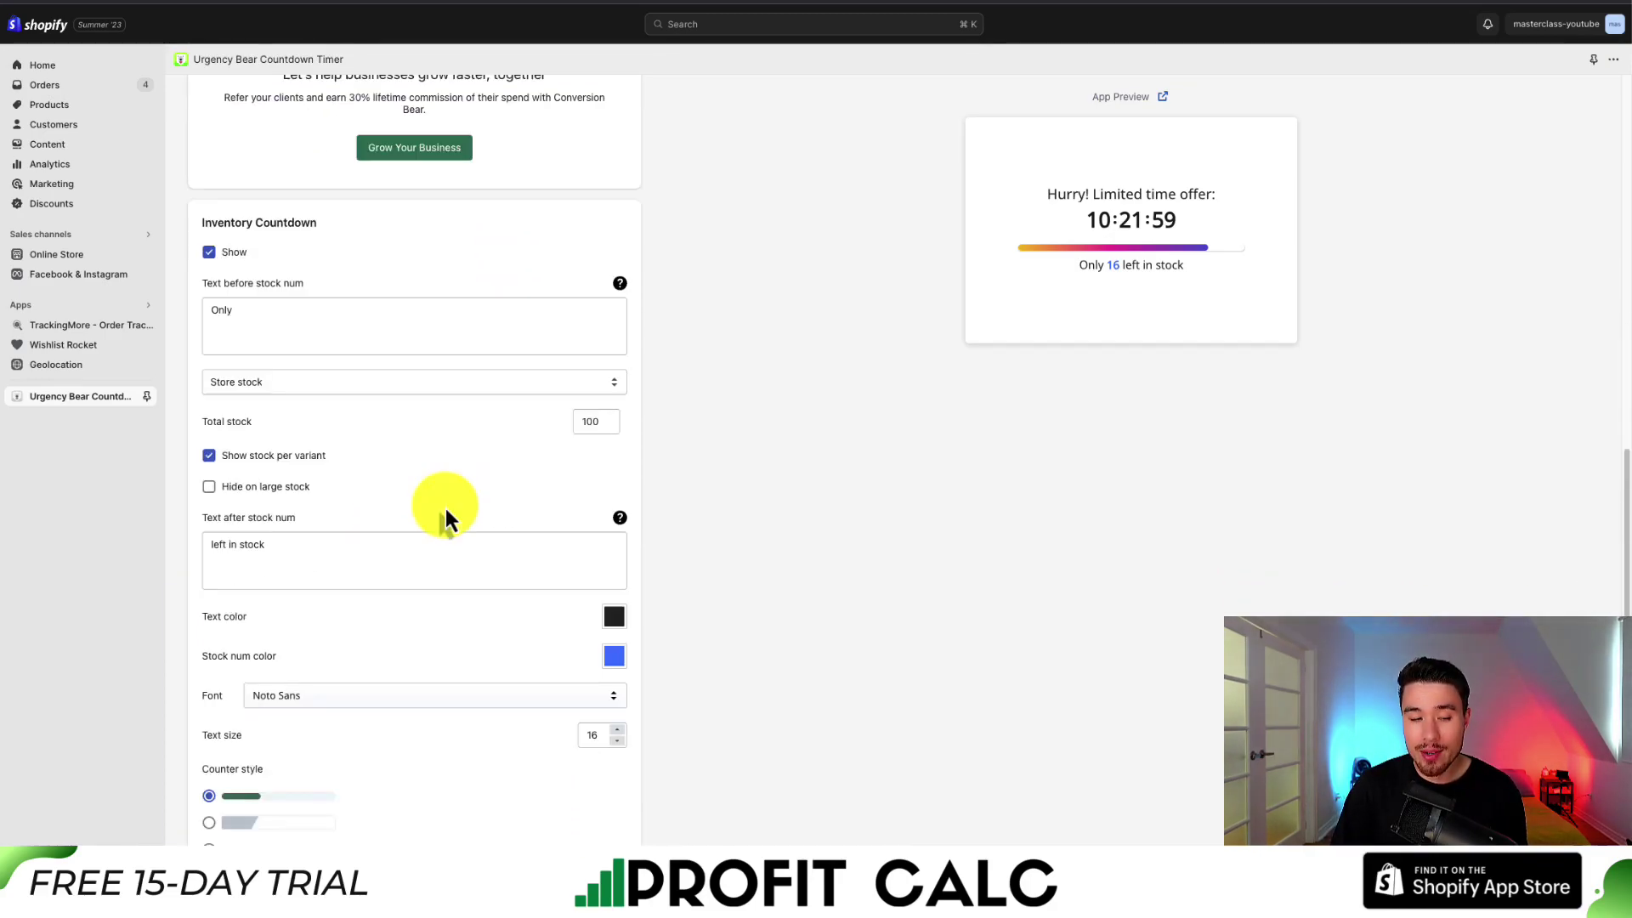
{"action": "left_click", "coordinate": [210, 253]}
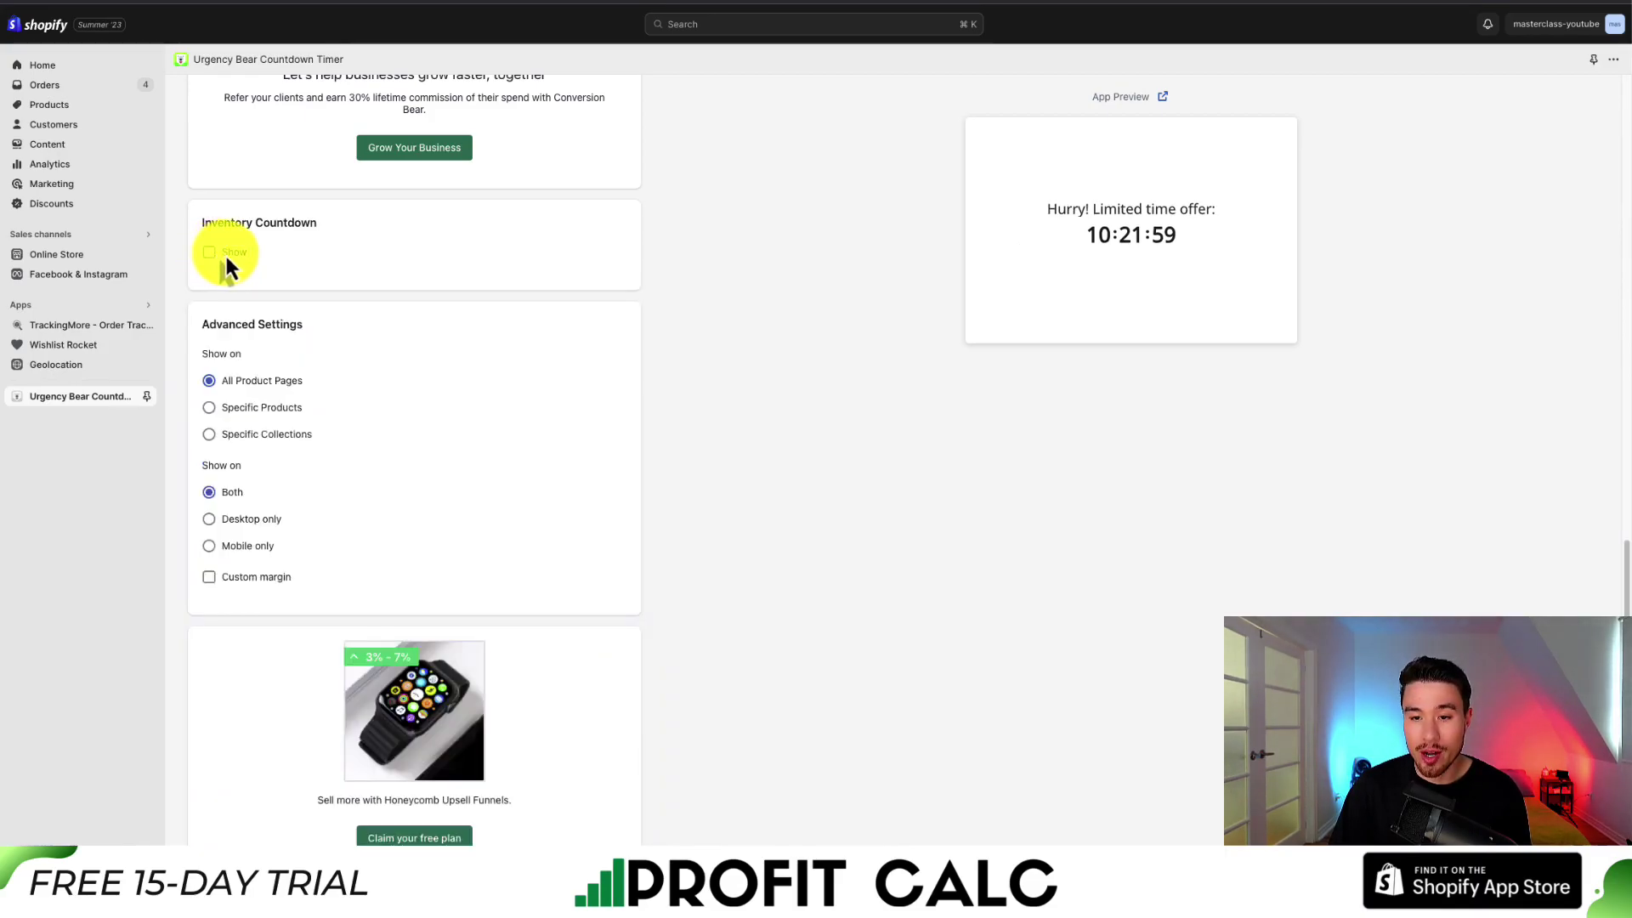
{"action": "left_click", "coordinate": [226, 253]}
- Switch the stock counter bar to the thin-line counter style
{"action": "scroll", "coordinate": [313, 420], "scroll_direction": "down", "scroll_amount": 1}
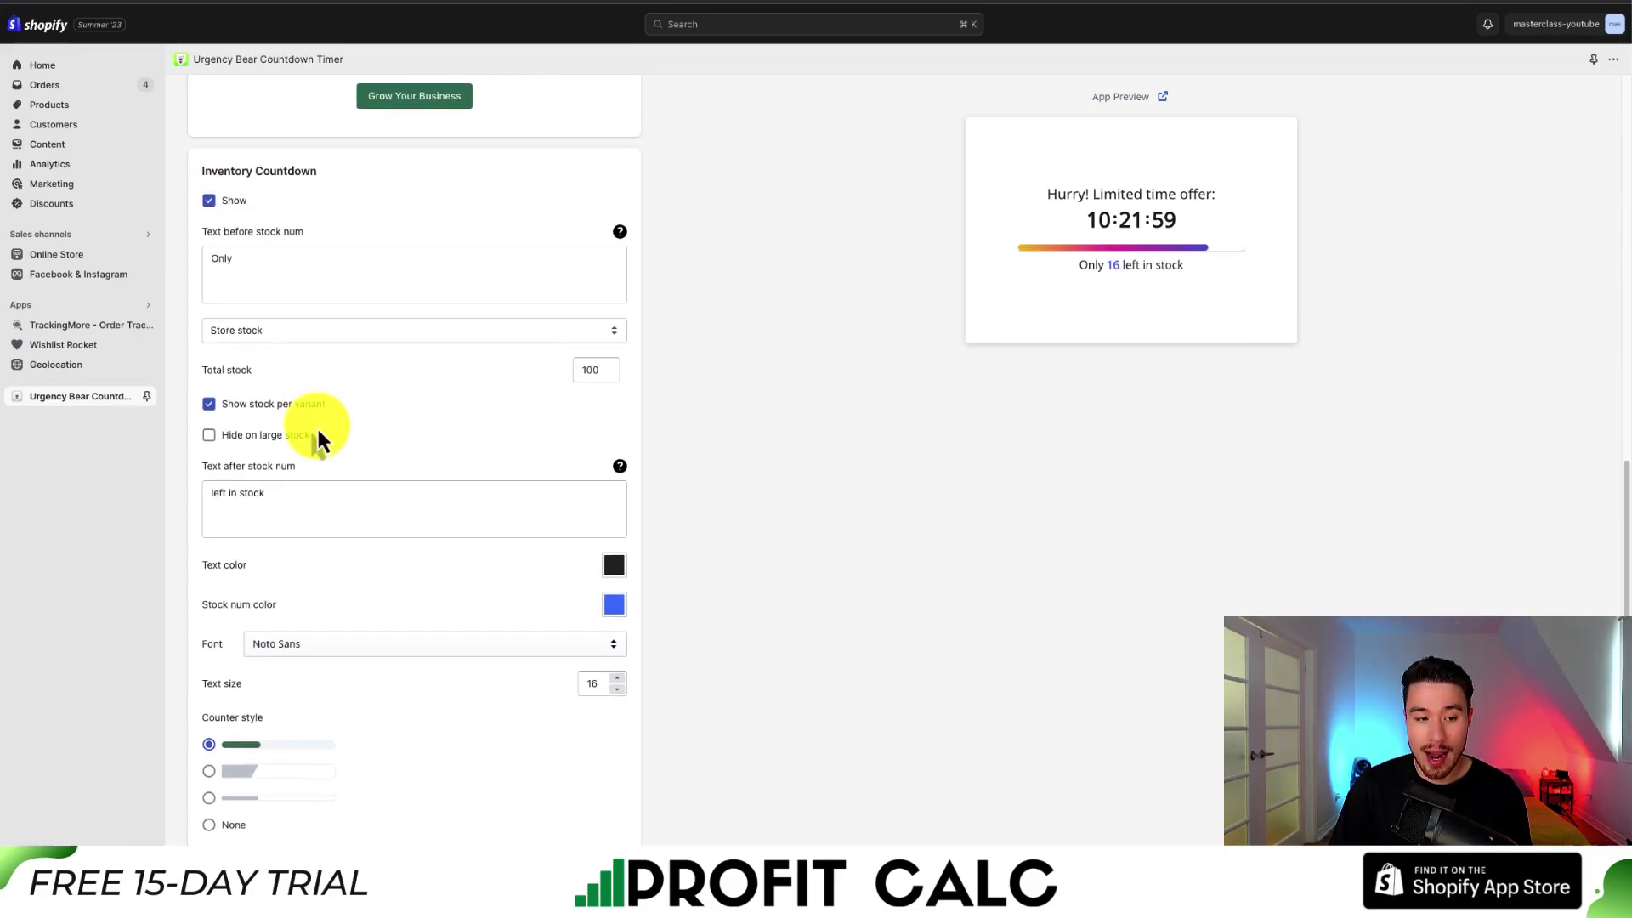
{"action": "scroll", "coordinate": [317, 425], "scroll_direction": "down", "scroll_amount": 3}
{"action": "scroll", "coordinate": [316, 425], "scroll_direction": "down", "scroll_amount": 3}
{"action": "left_click", "coordinate": [273, 441]}
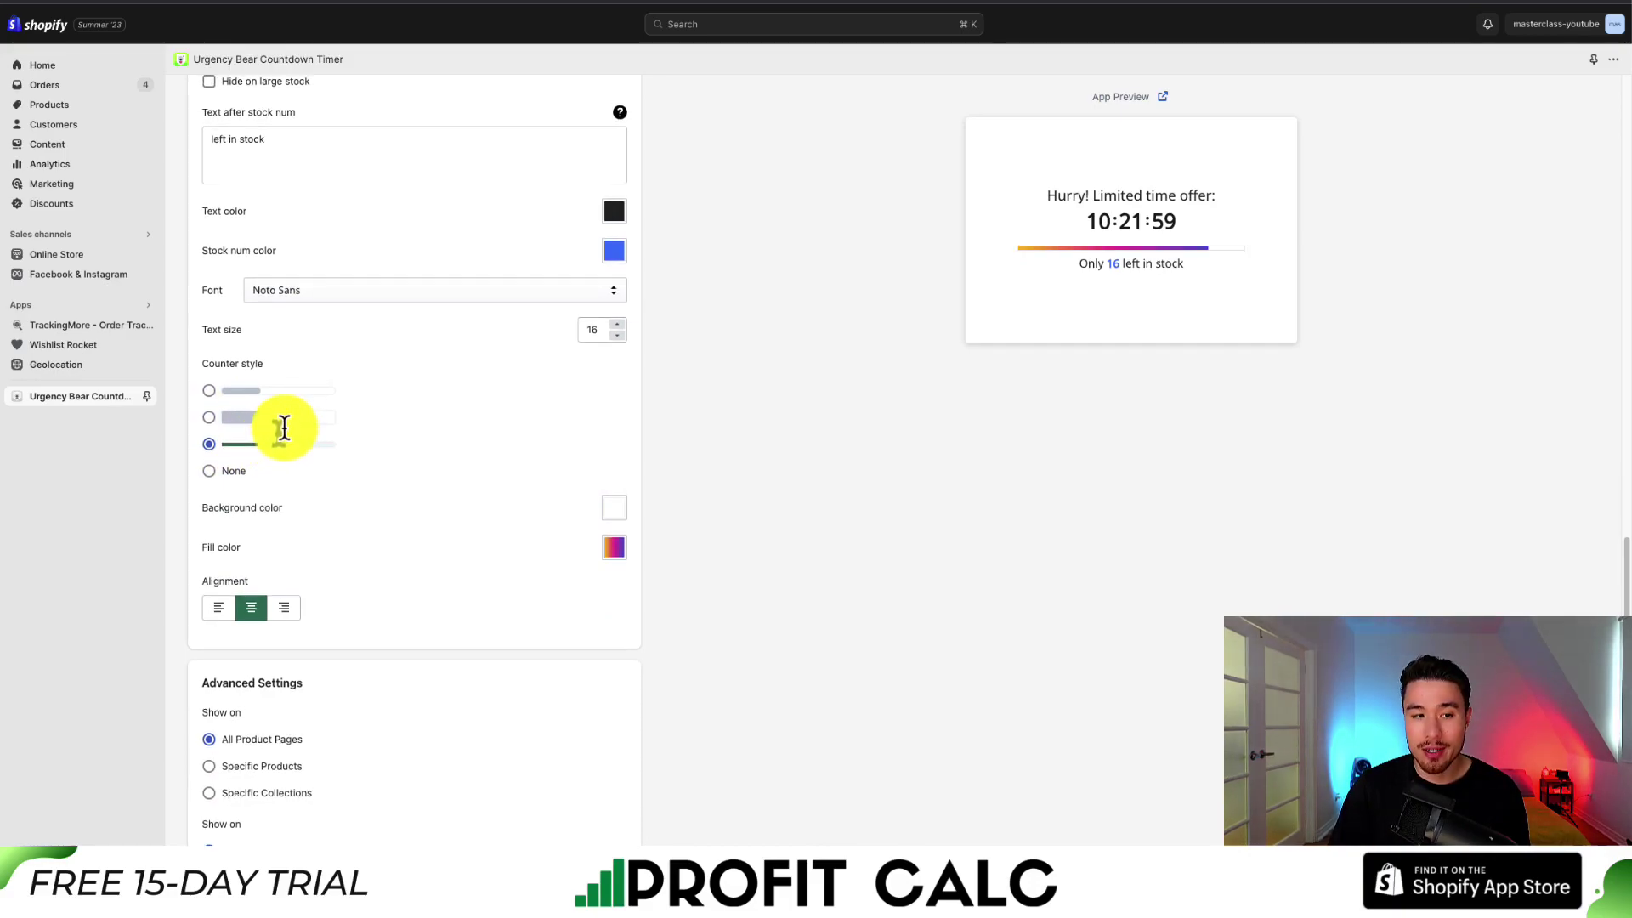
{"action": "scroll", "coordinate": [401, 357], "scroll_direction": "down", "scroll_amount": 3}
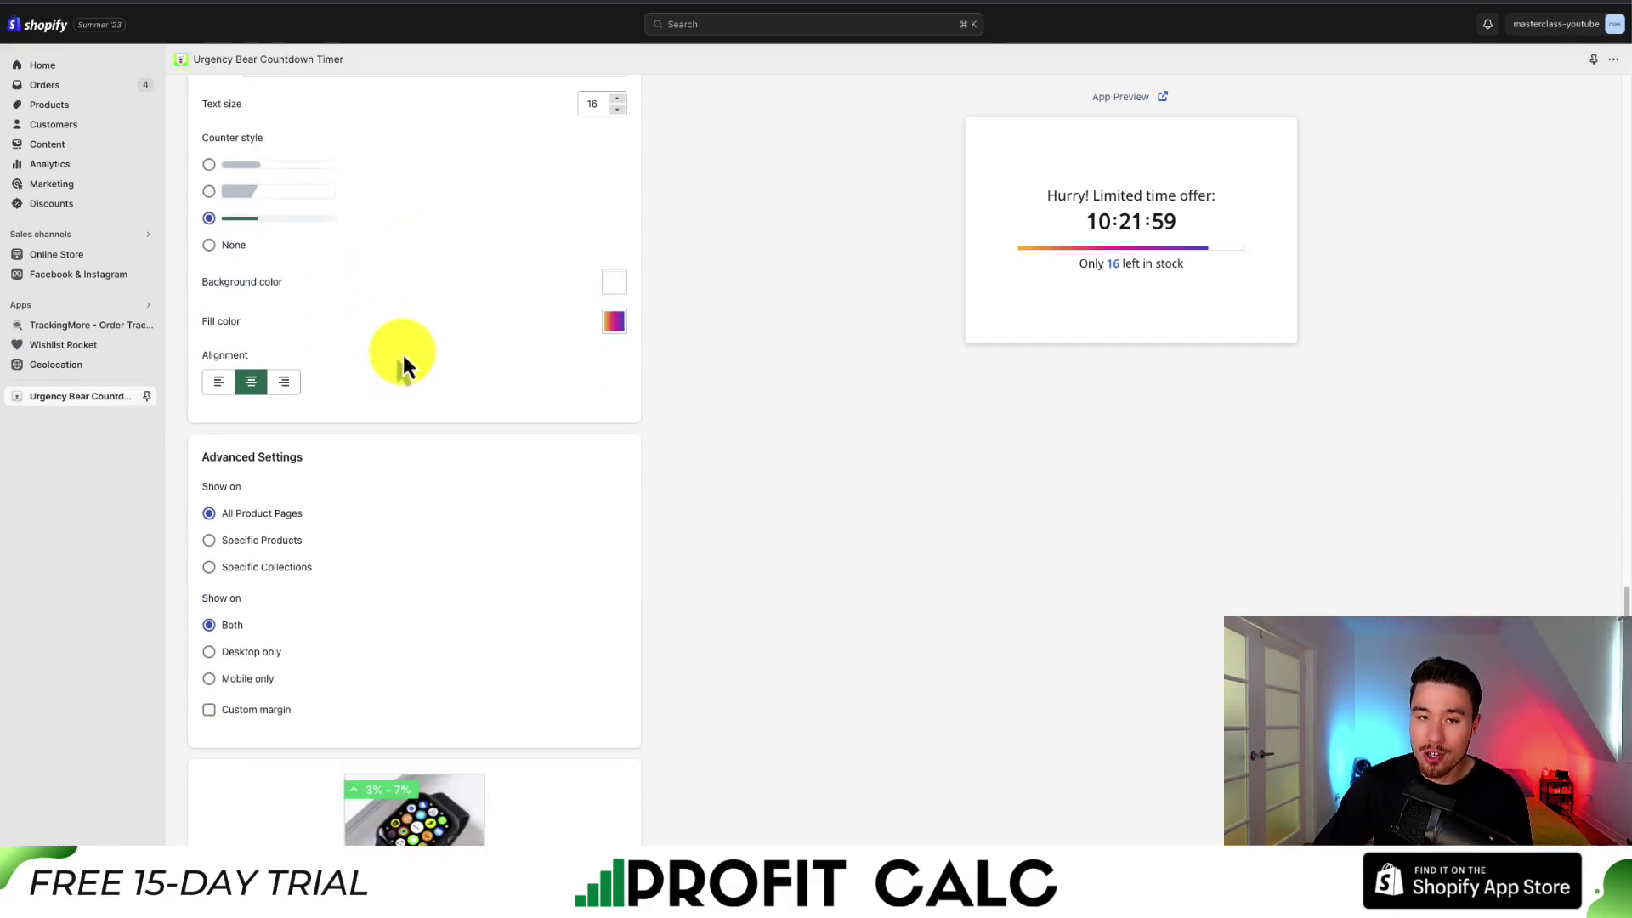
{"action": "scroll", "coordinate": [402, 361], "scroll_direction": "down", "scroll_amount": 3}
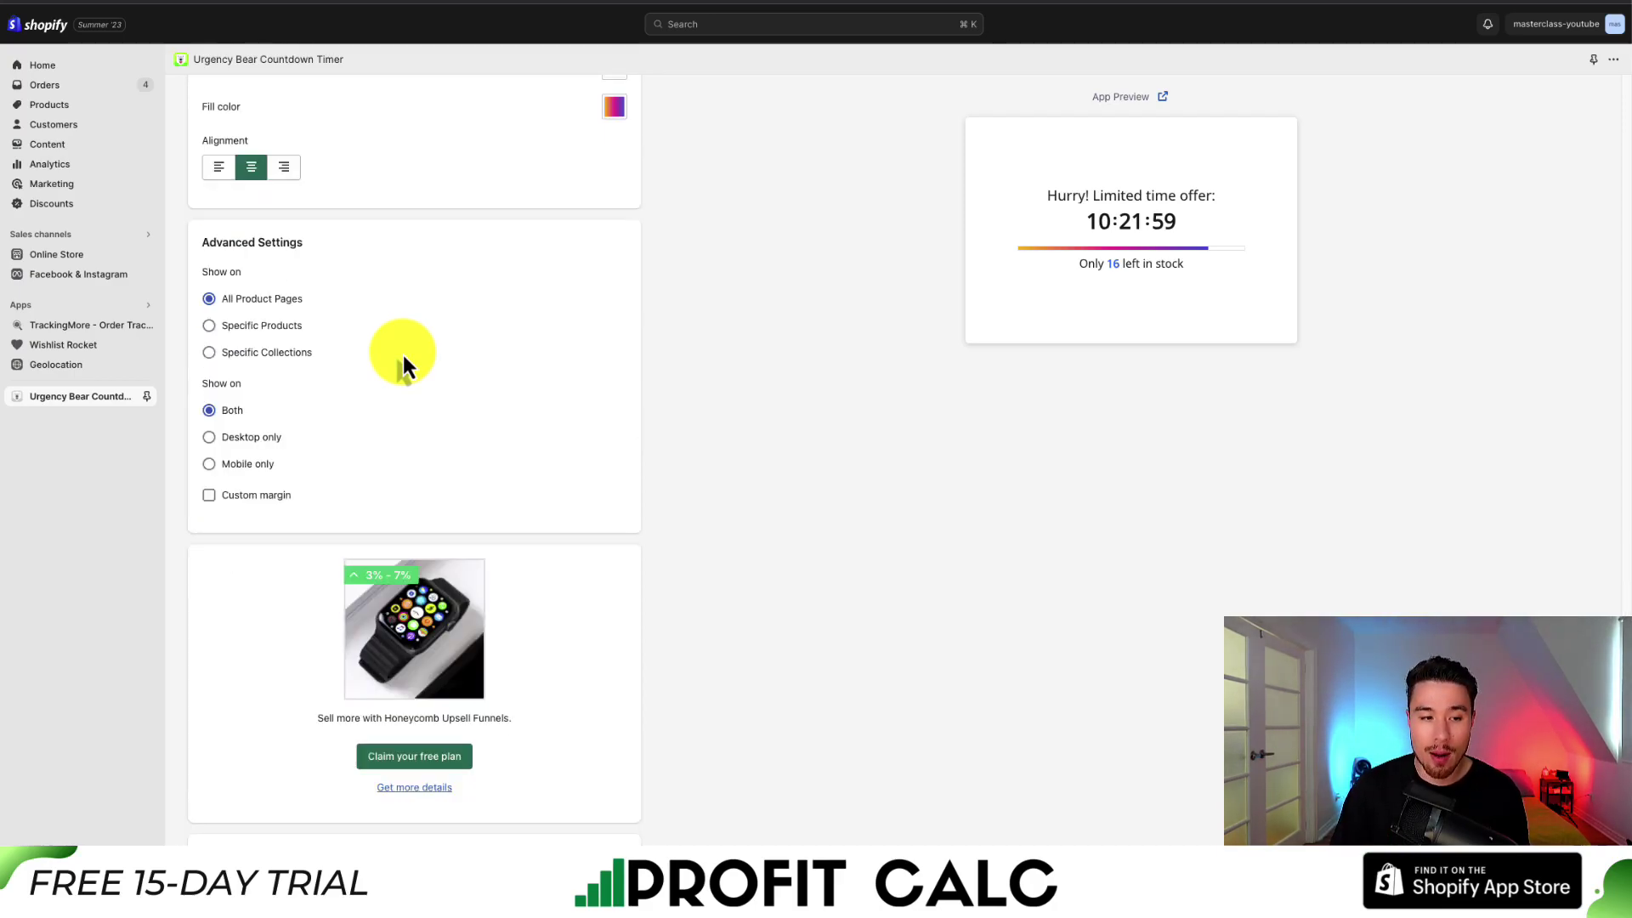
{"action": "left_click", "coordinate": [270, 329]}
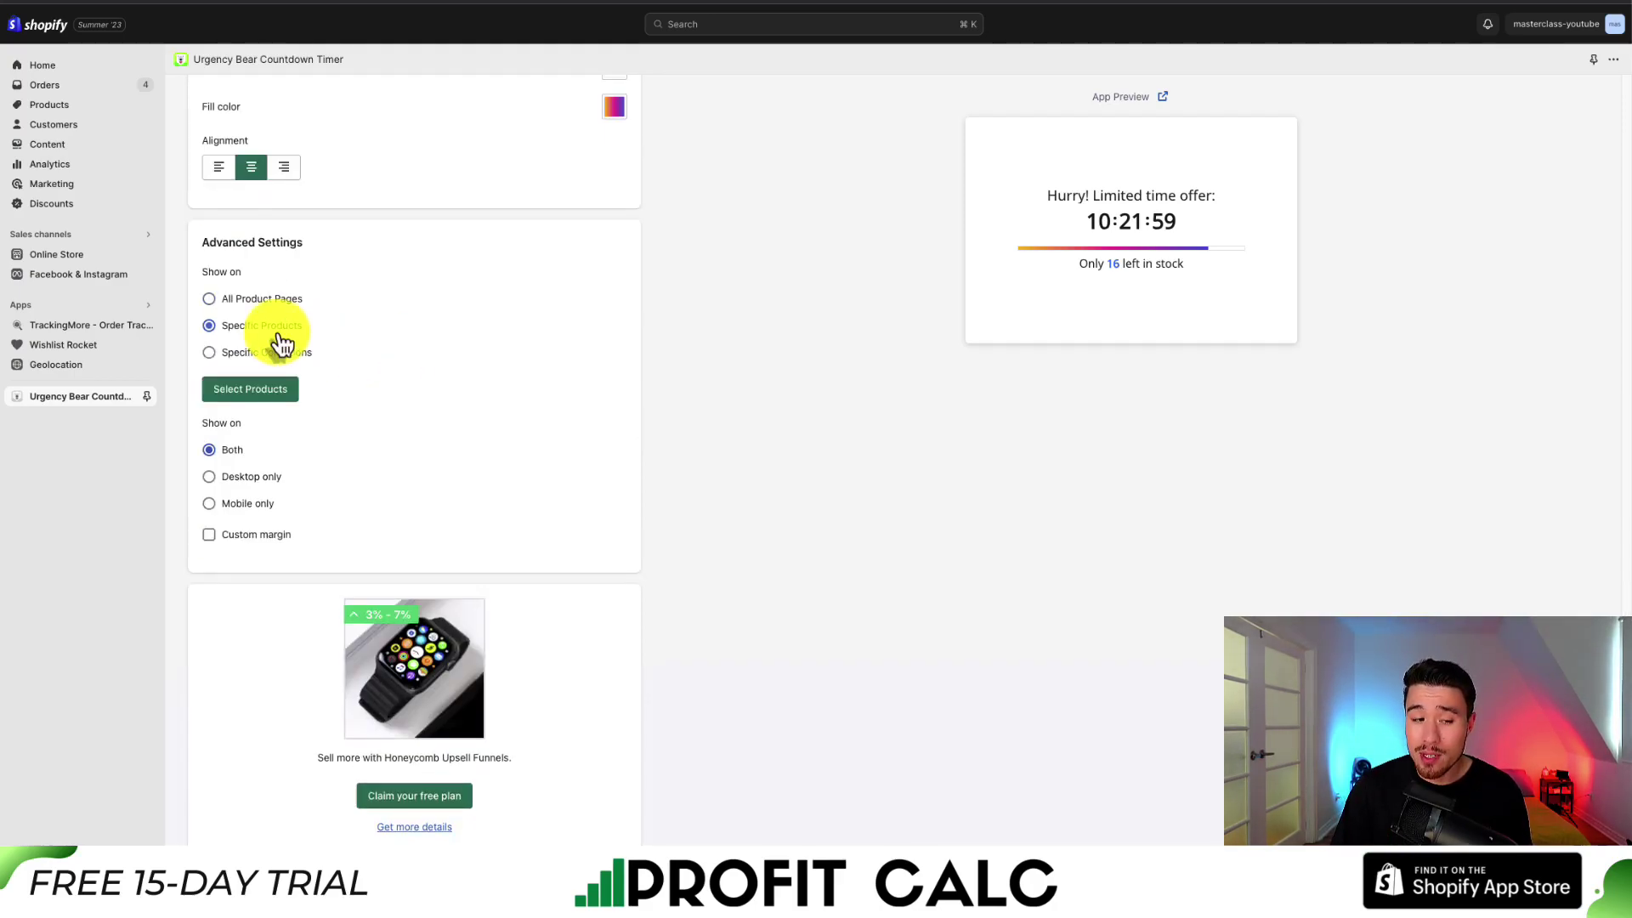
{"action": "left_click", "coordinate": [228, 354]}
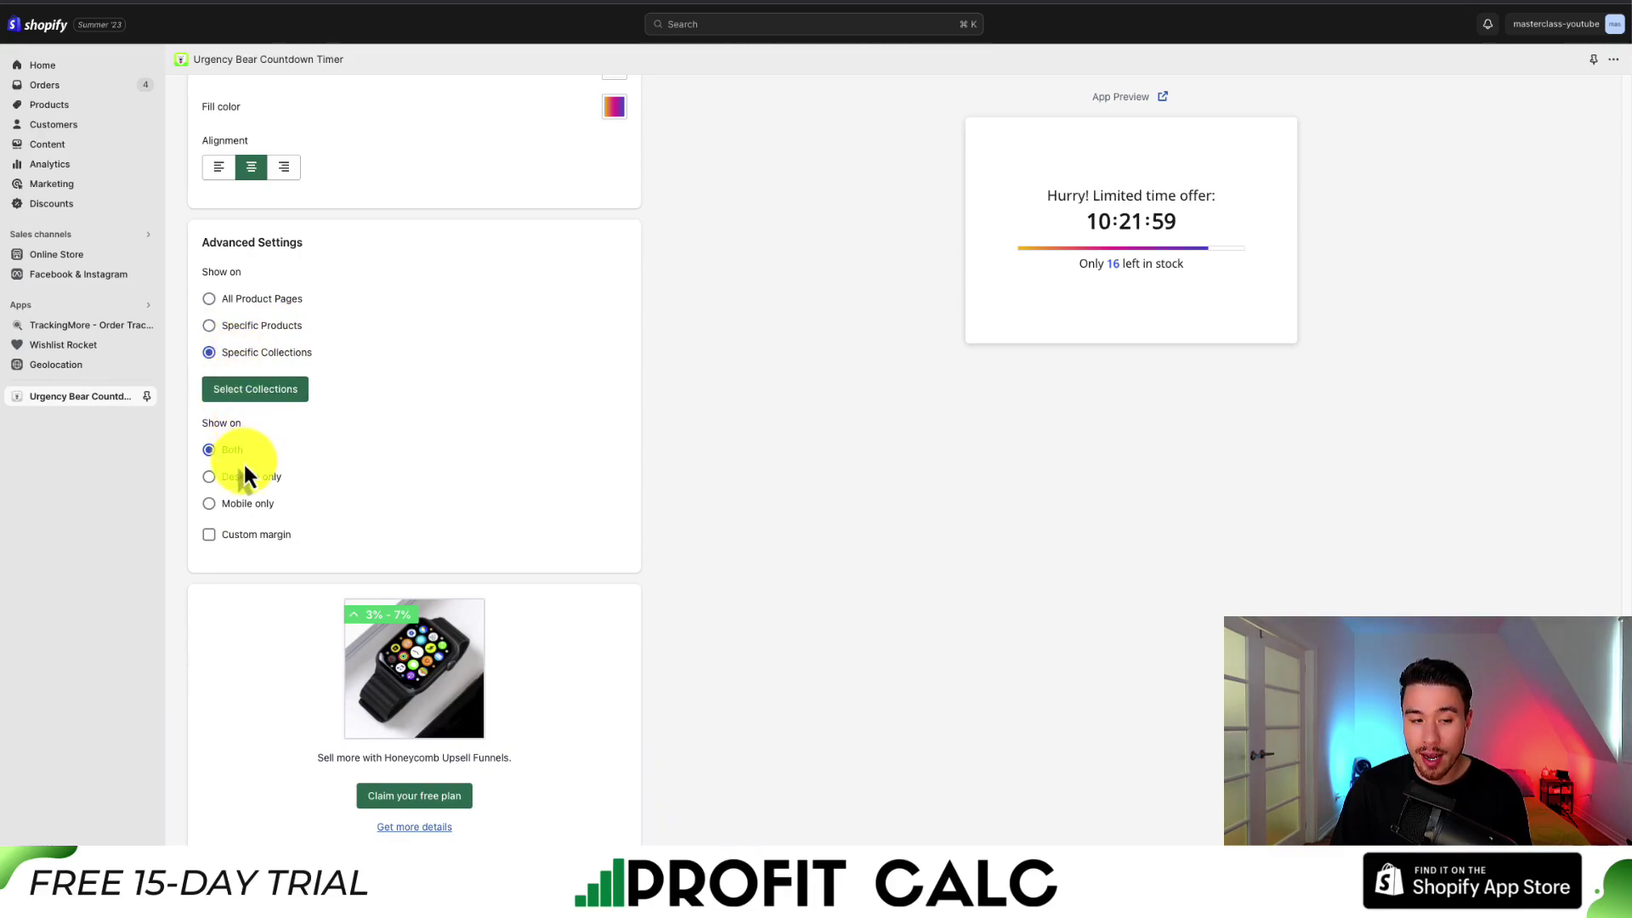
{"action": "left_click", "coordinate": [242, 315]}
{"action": "scroll", "coordinate": [289, 518], "scroll_direction": "down", "scroll_amount": 1}
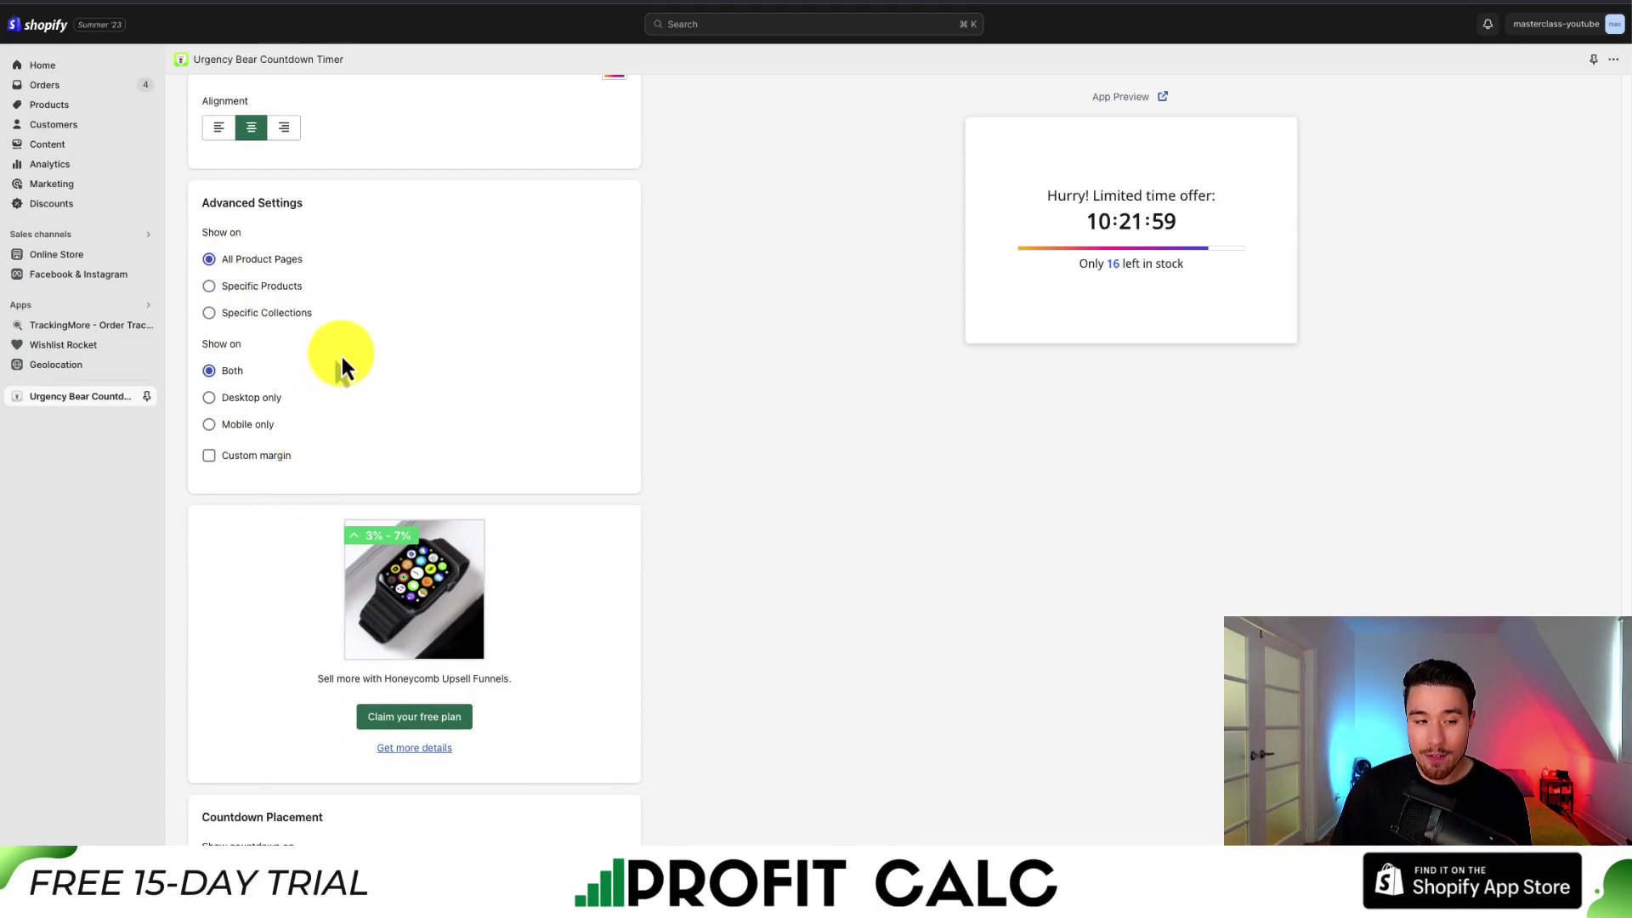
{"action": "scroll", "coordinate": [342, 364], "scroll_direction": "down", "scroll_amount": 3}
{"action": "scroll", "coordinate": [343, 364], "scroll_direction": "down", "scroll_amount": 3}
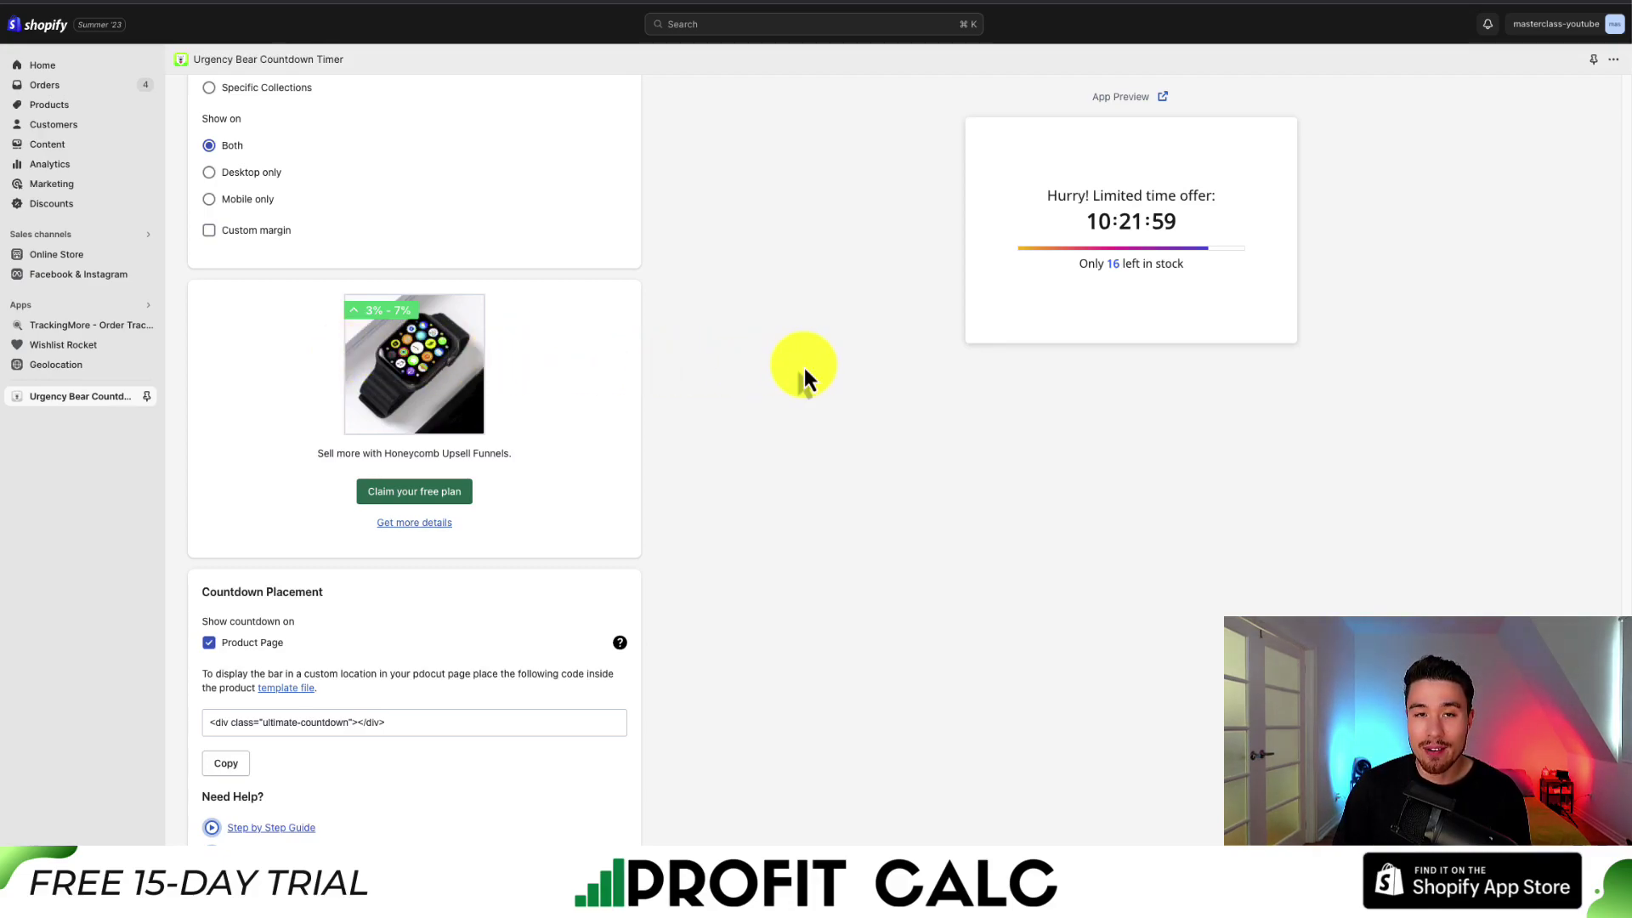
{"action": "scroll", "coordinate": [803, 364], "scroll_direction": "down", "scroll_amount": 1}
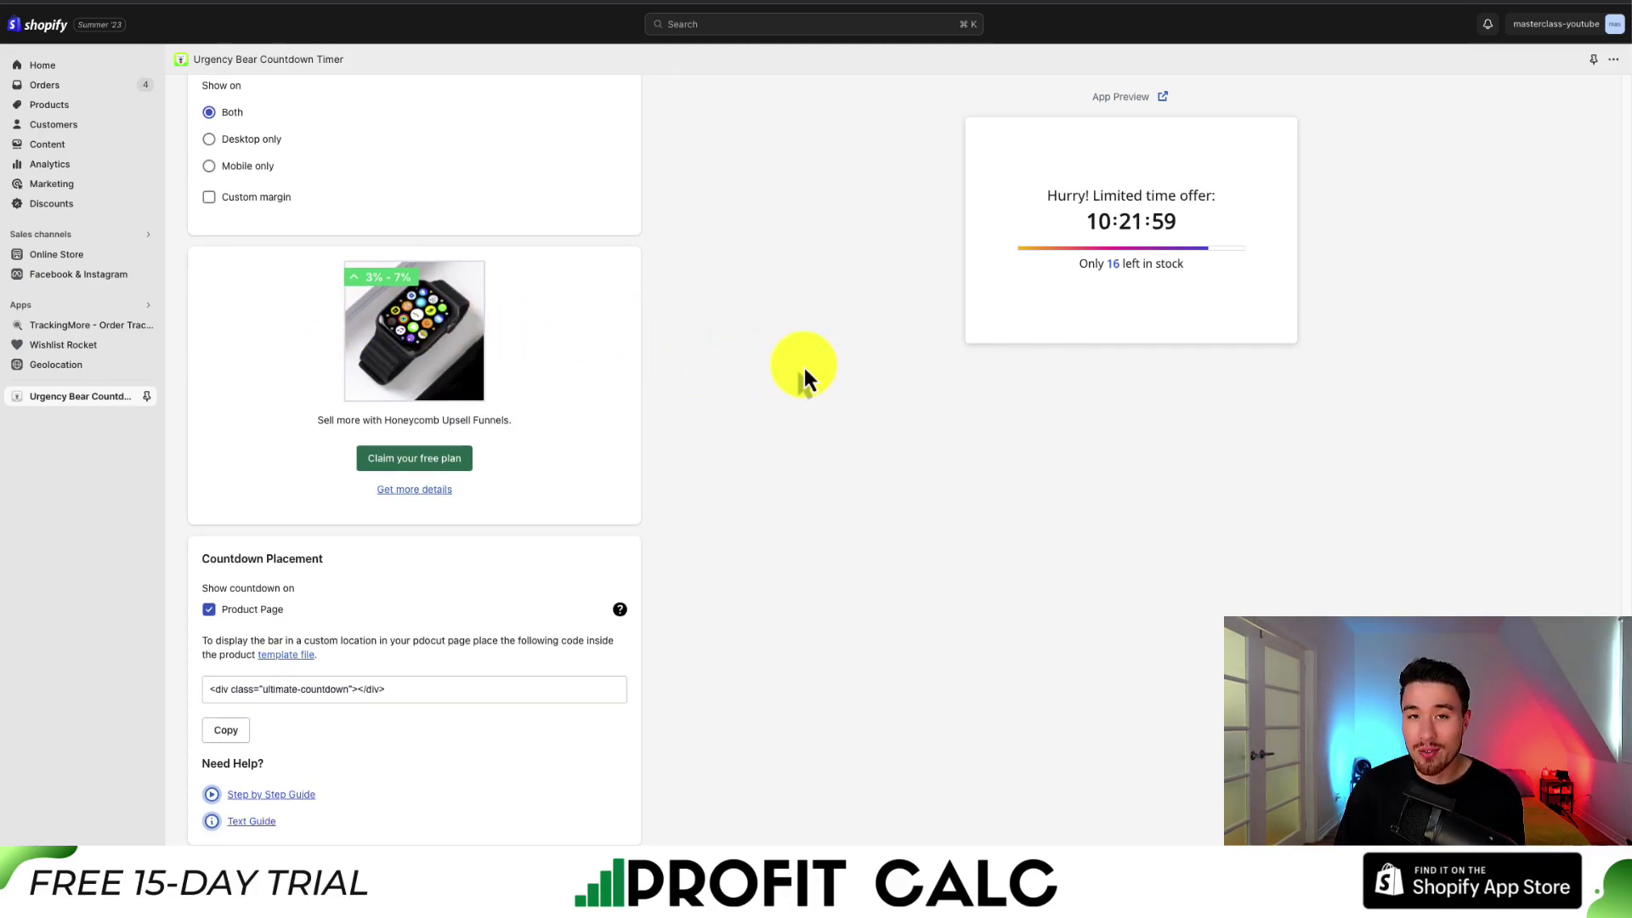
{"action": "scroll", "coordinate": [803, 368], "scroll_direction": "down", "scroll_amount": 3}
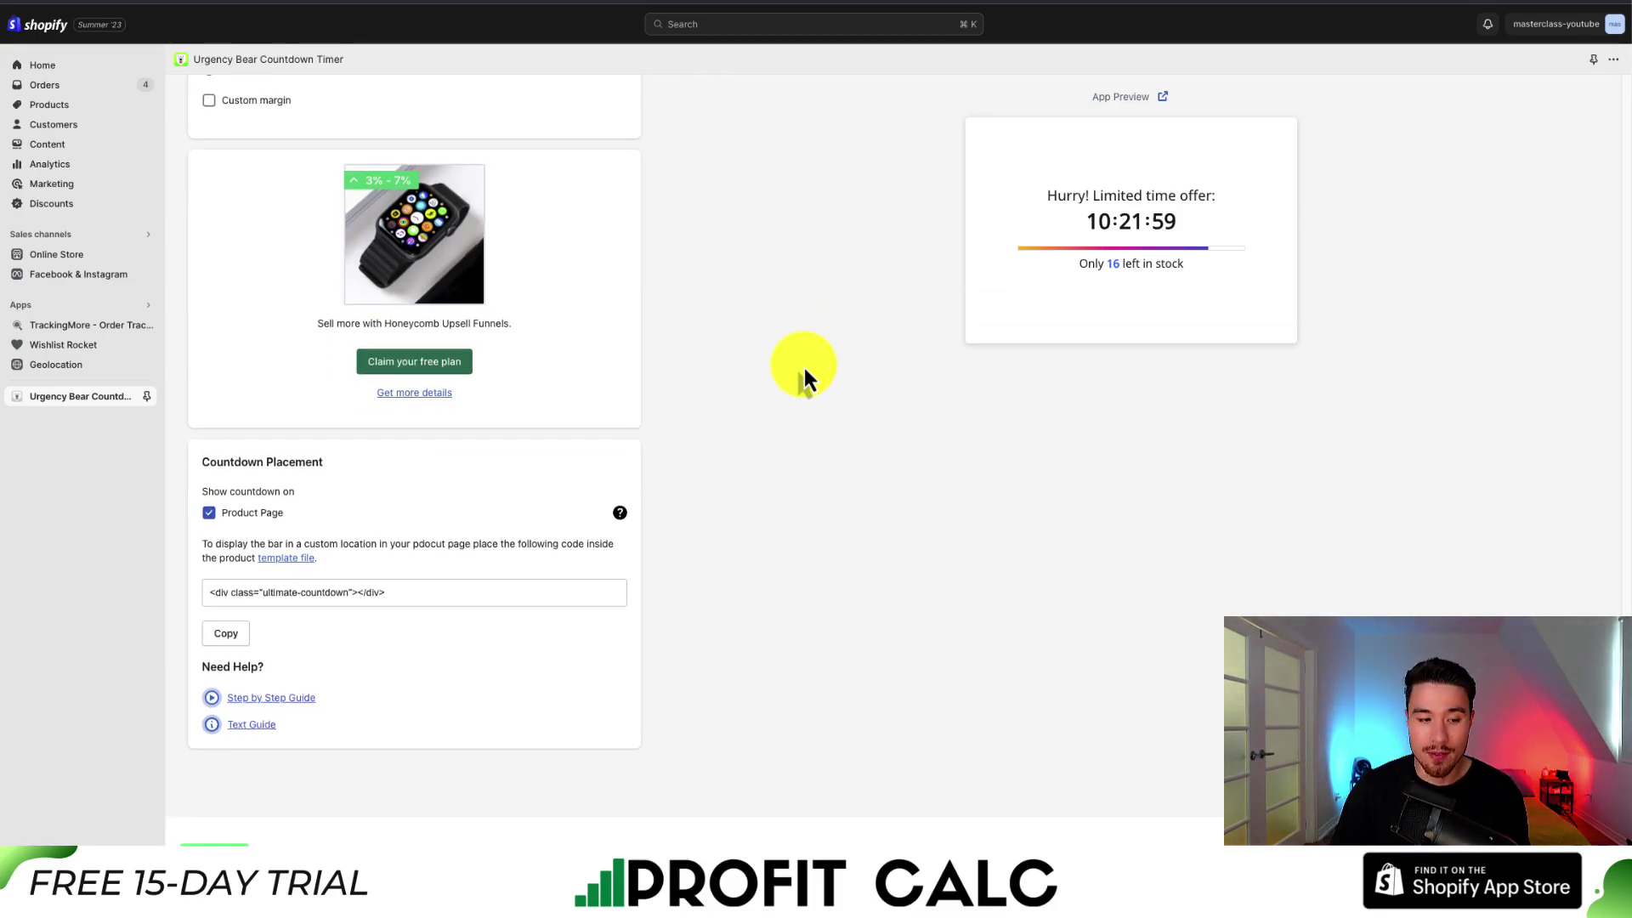
{"action": "scroll", "coordinate": [804, 372], "scroll_direction": "up", "scroll_amount": 10}
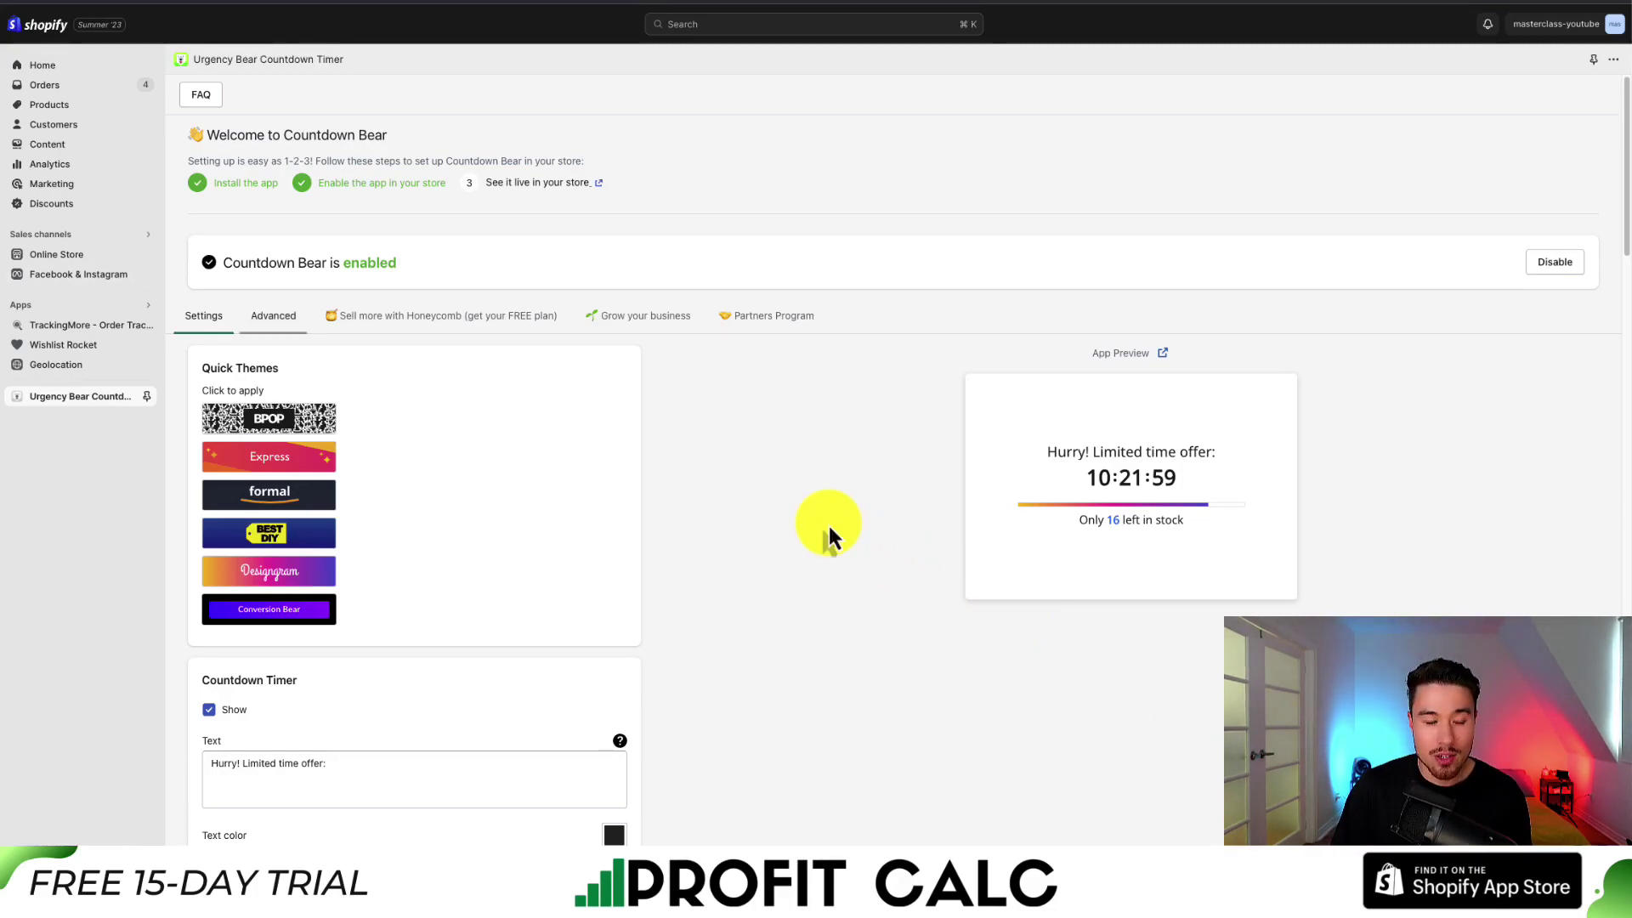
- Open the Outdoor Camping Bag product page from the storefront's Featured products
{"action": "left_click", "coordinate": [147, 259]}
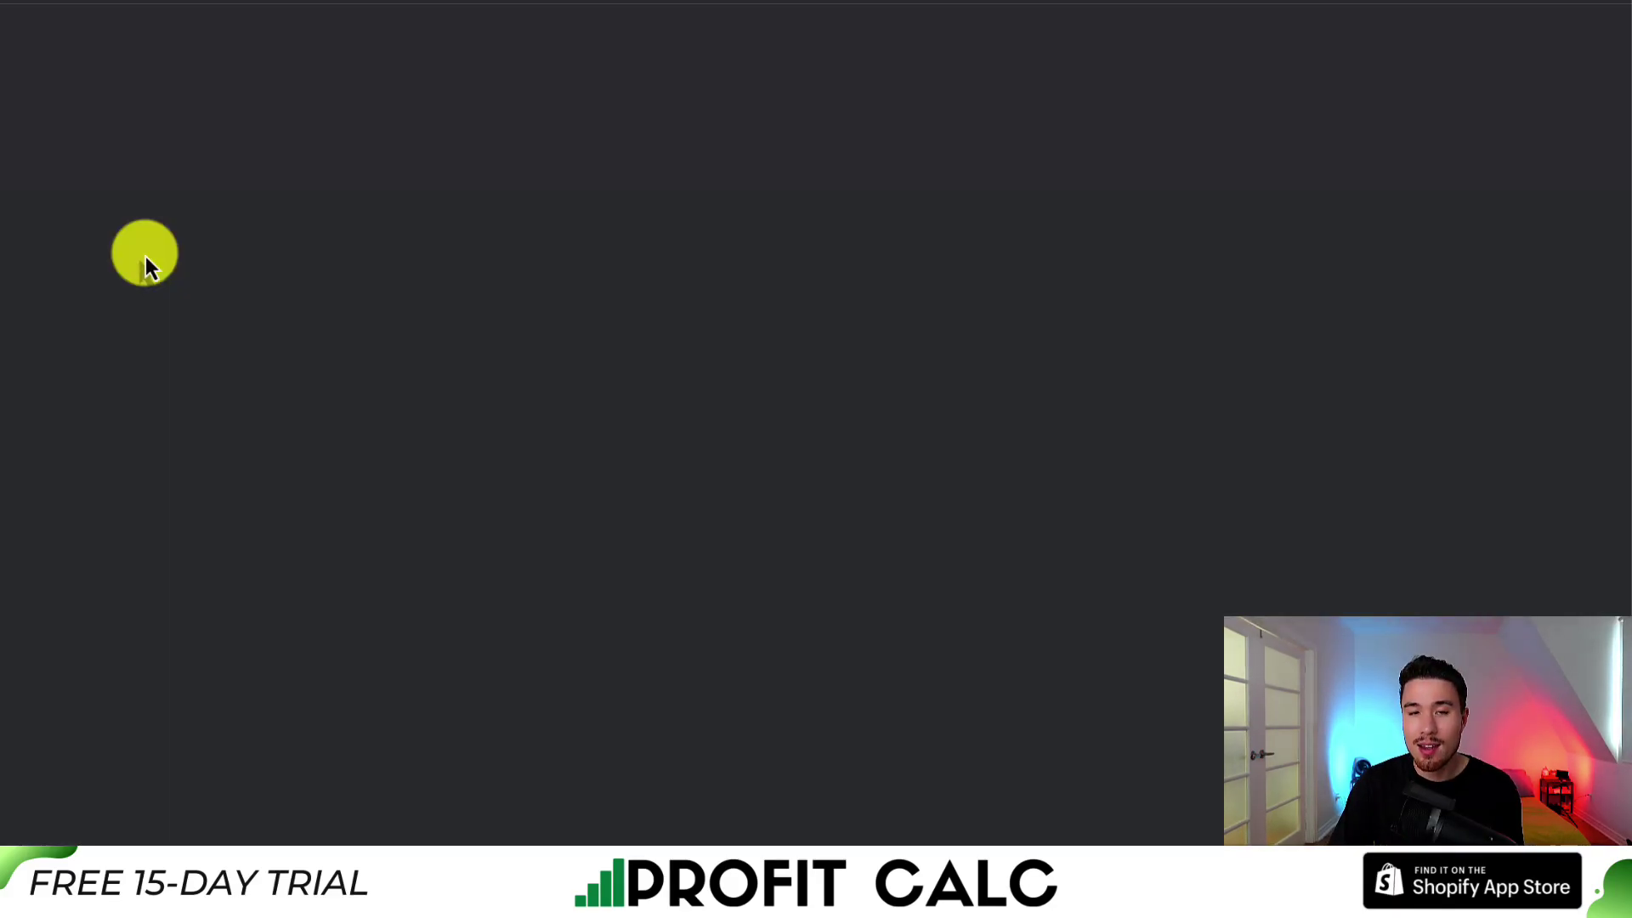
{"action": "scroll", "coordinate": [420, 289], "scroll_direction": "down", "scroll_amount": 5}
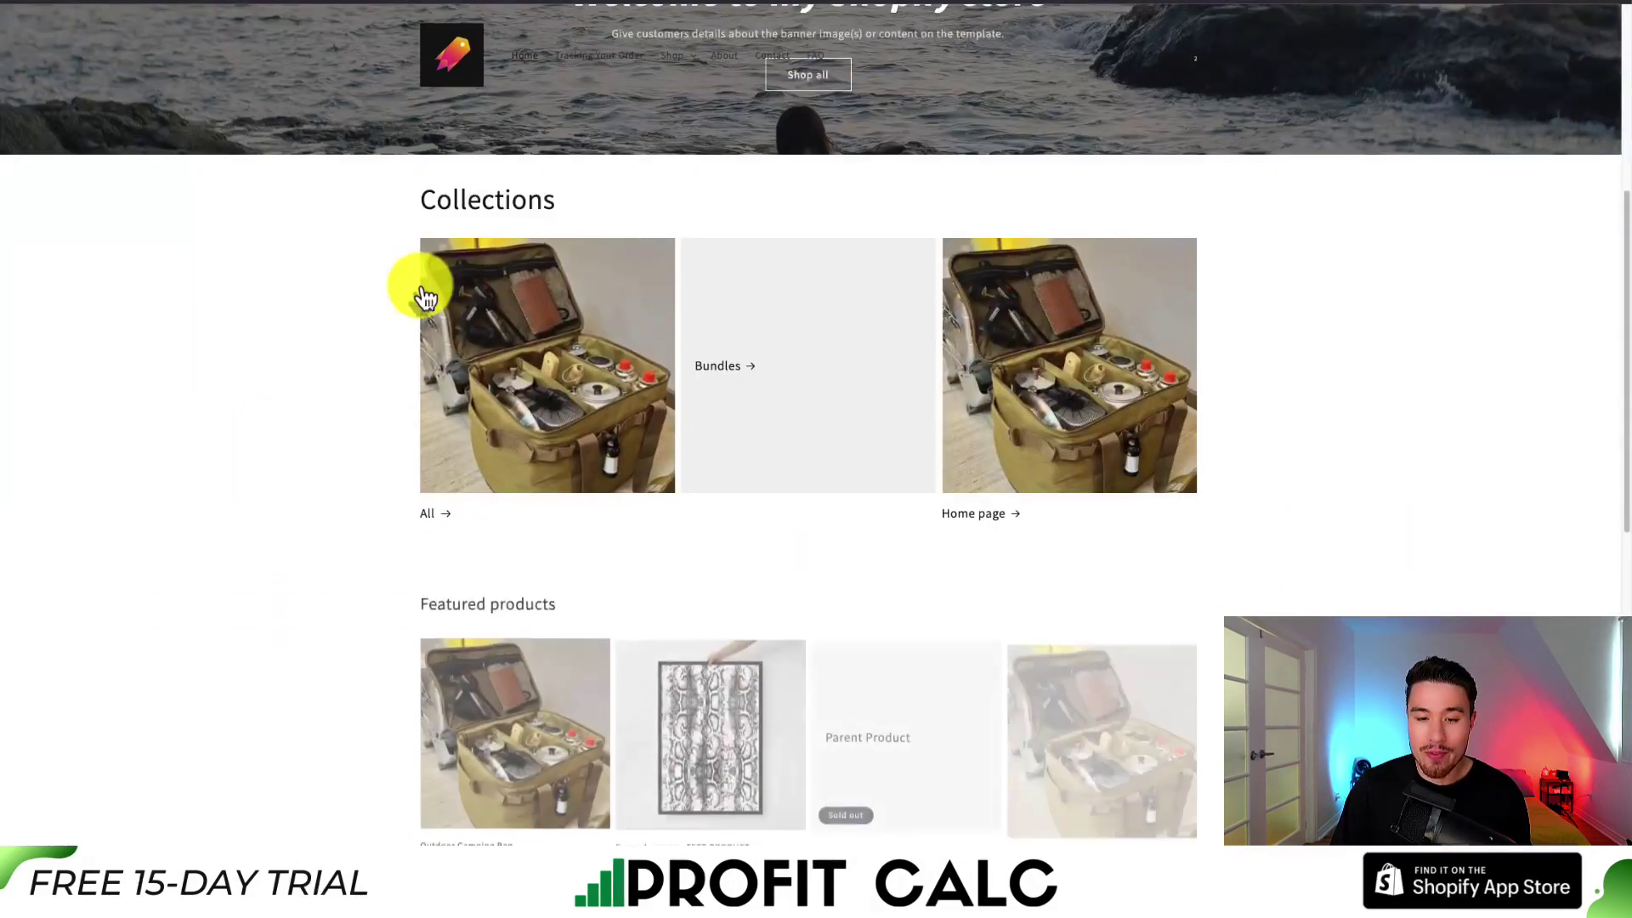
{"action": "scroll", "coordinate": [450, 374], "scroll_direction": "down", "scroll_amount": 4}
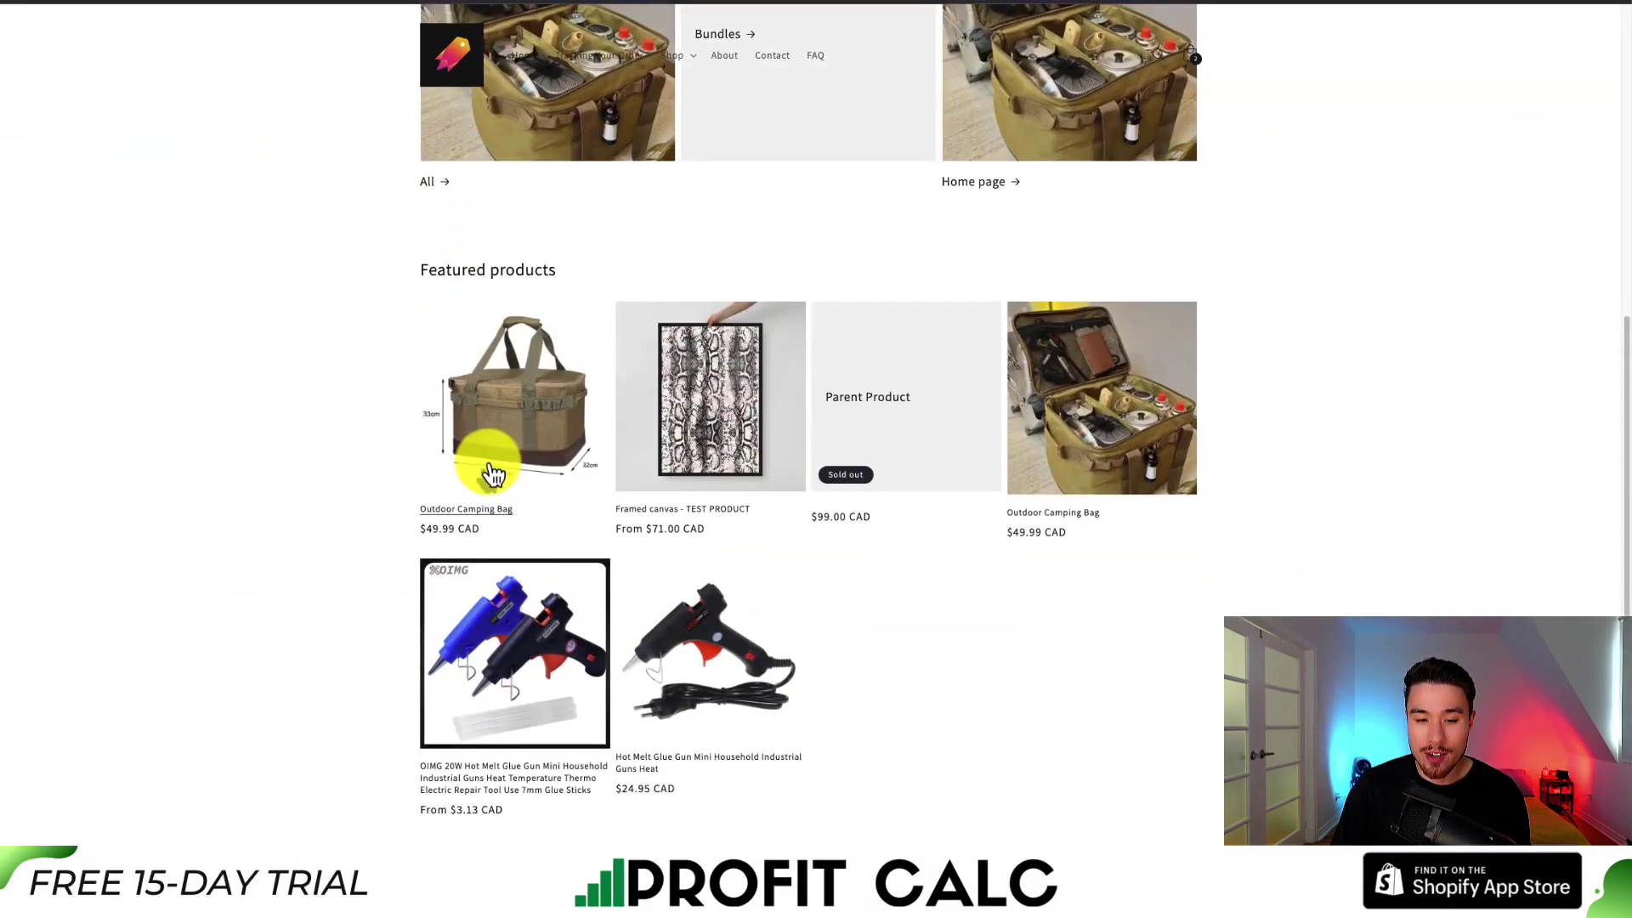
{"action": "left_click", "coordinate": [493, 472]}
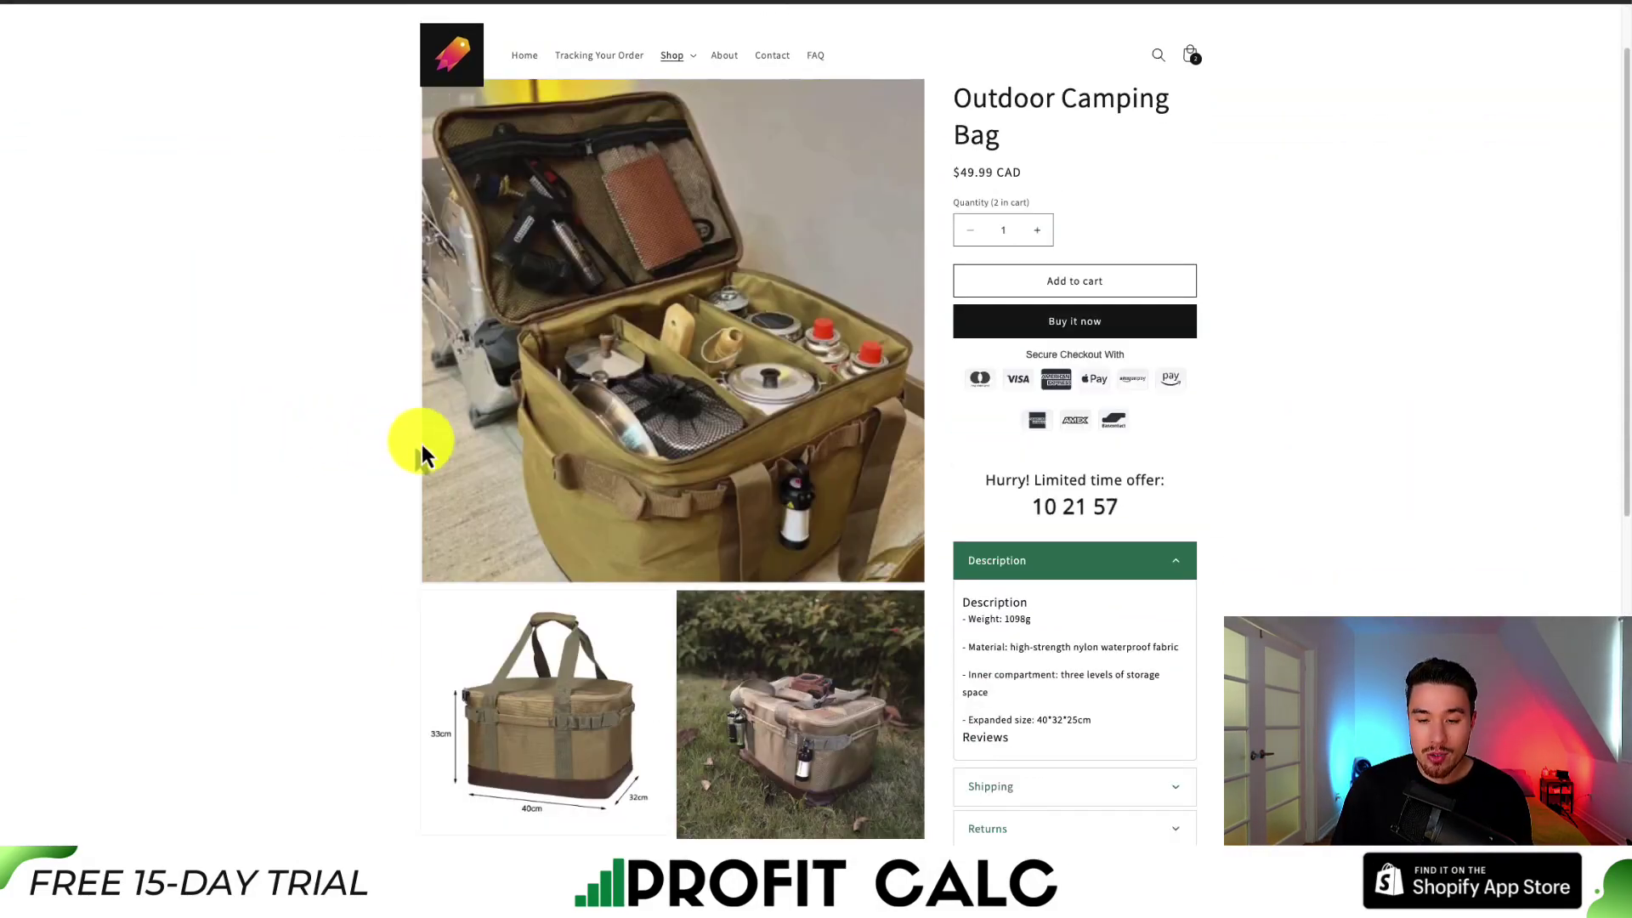
- Highlight the live 'Hurry! Limited time offer:' countdown digits to inspect them
{"action": "left_click_drag", "start_coordinate": [977, 478], "coordinate": [1130, 522]}
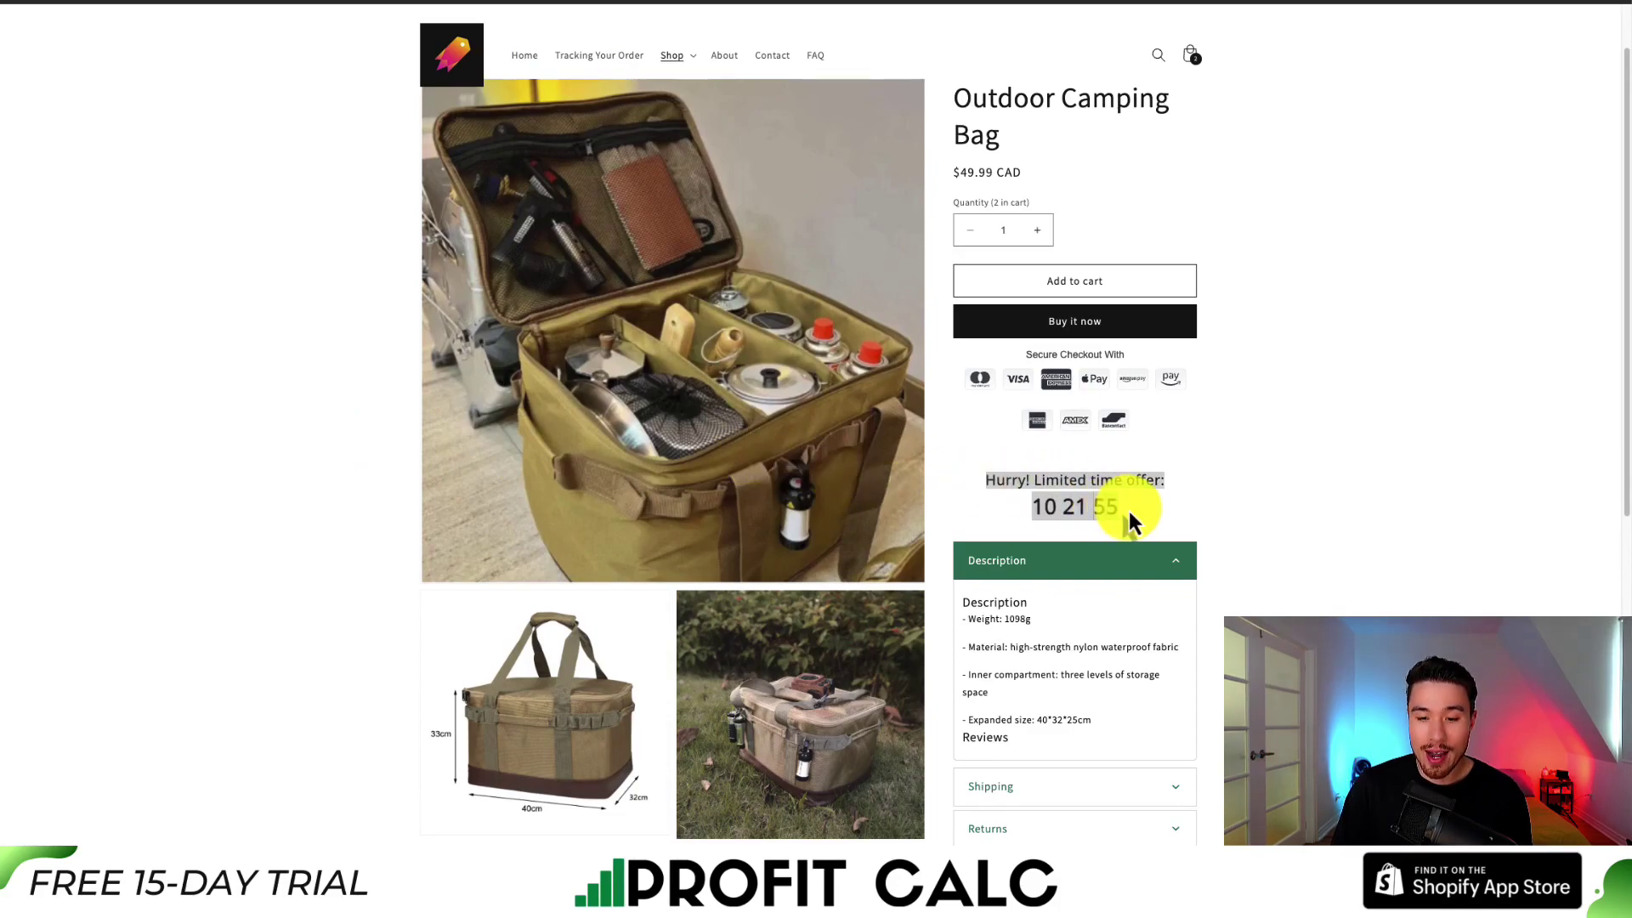
{"action": "left_click_drag", "start_coordinate": [1031, 515], "coordinate": [1063, 509]}
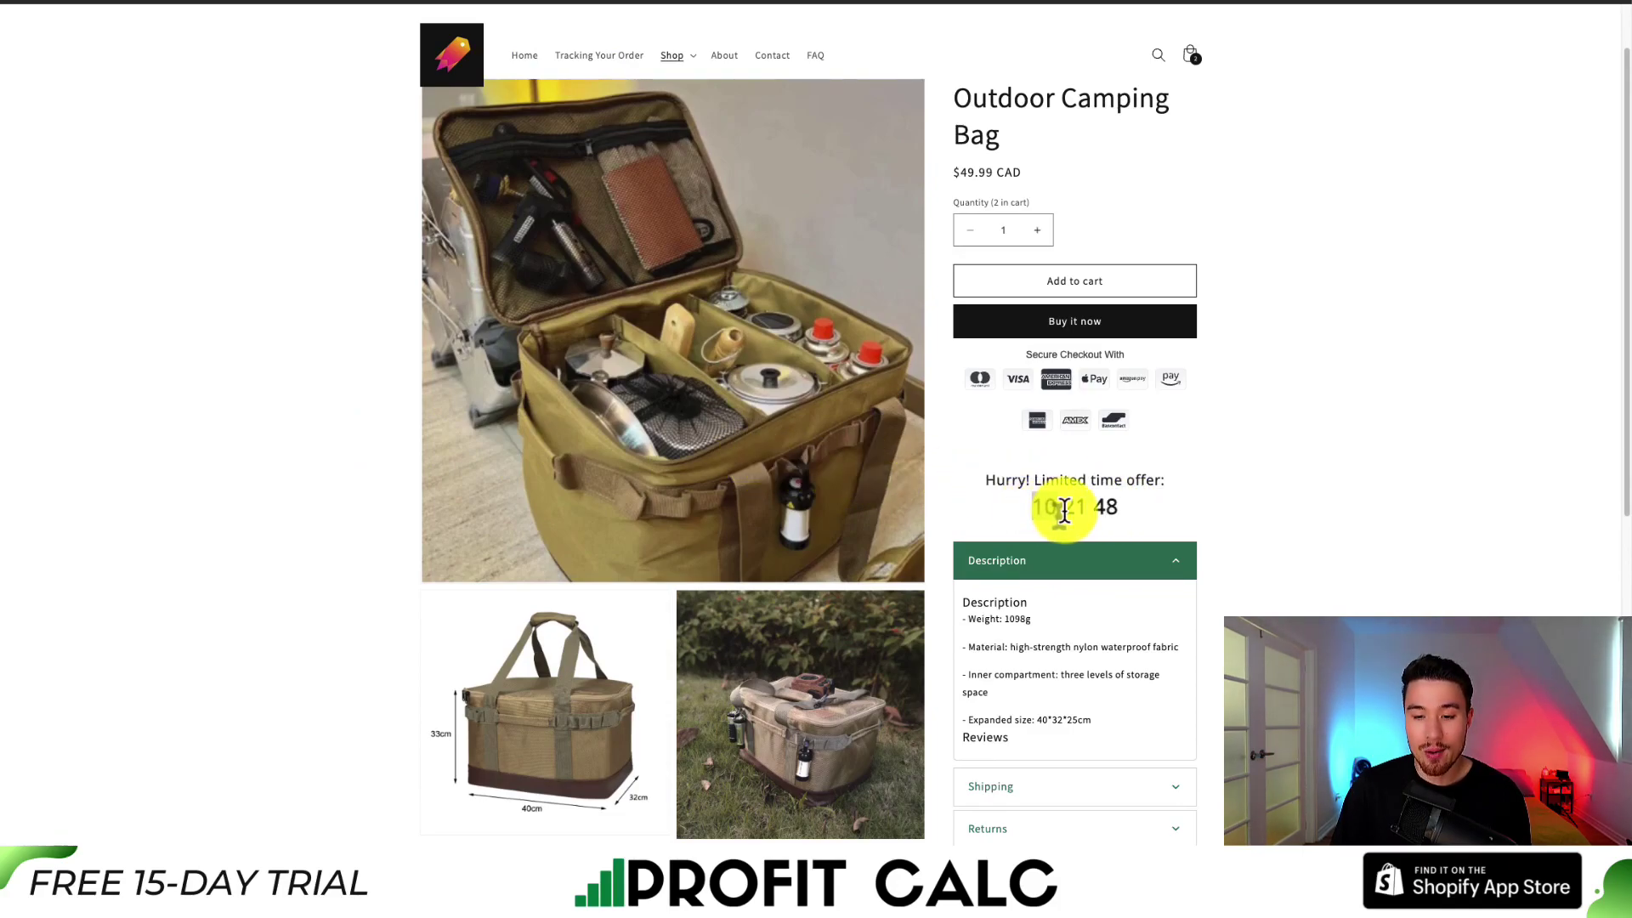
{"action": "left_click", "coordinate": [1066, 510]}
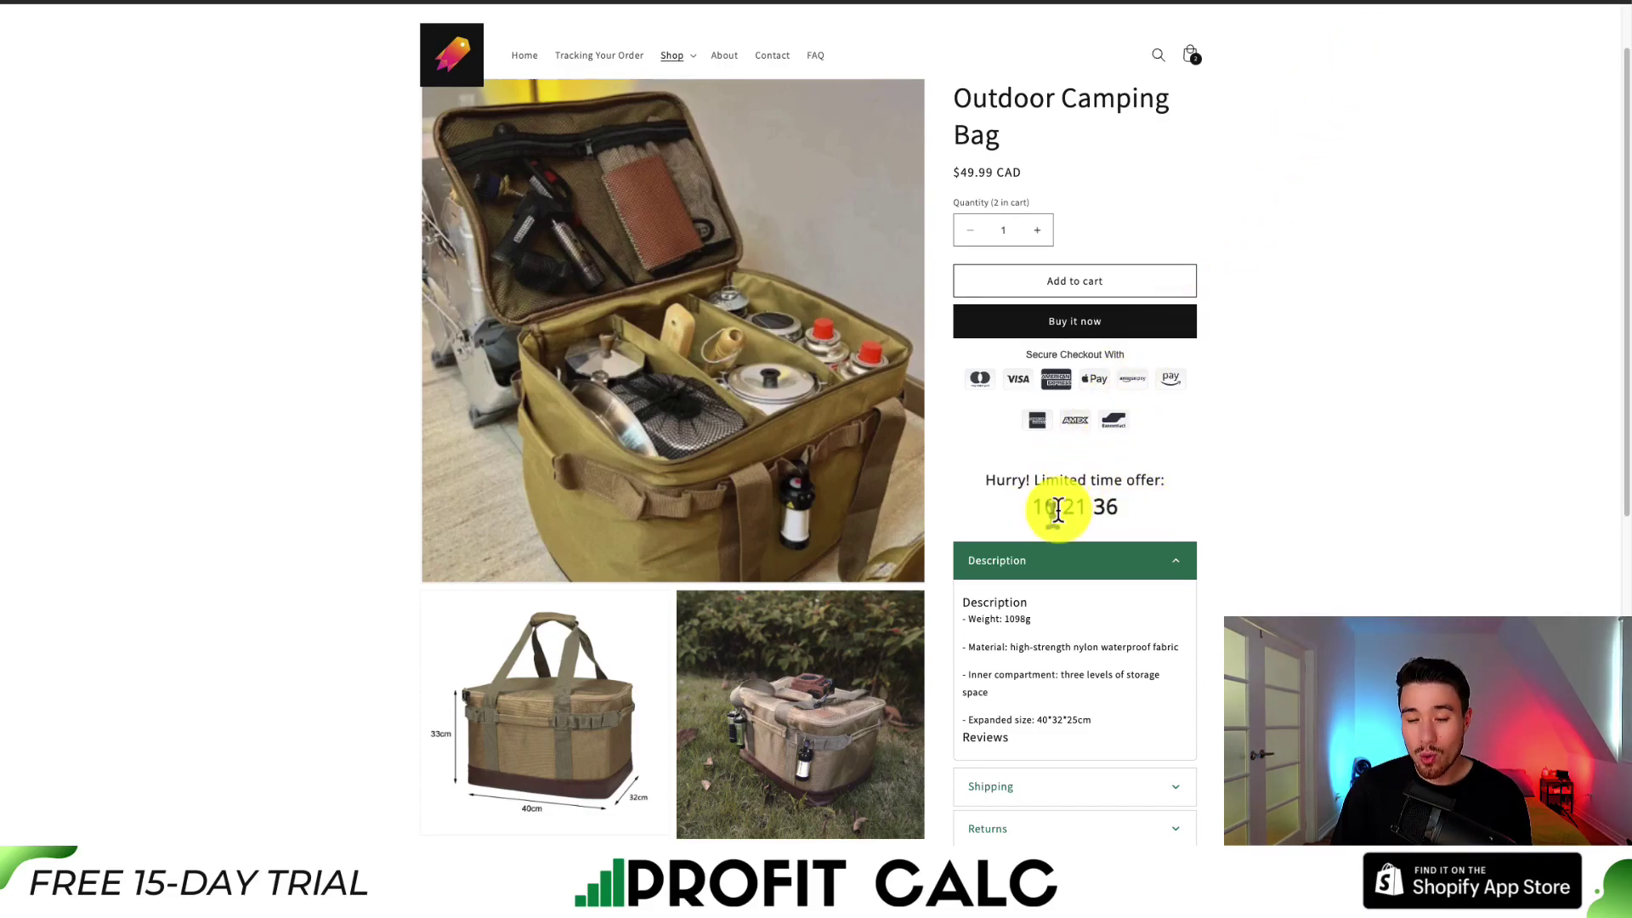
{"action": "left_click_drag", "start_coordinate": [1031, 510], "coordinate": [1083, 507]}
{"action": "left_click", "coordinate": [1140, 506]}
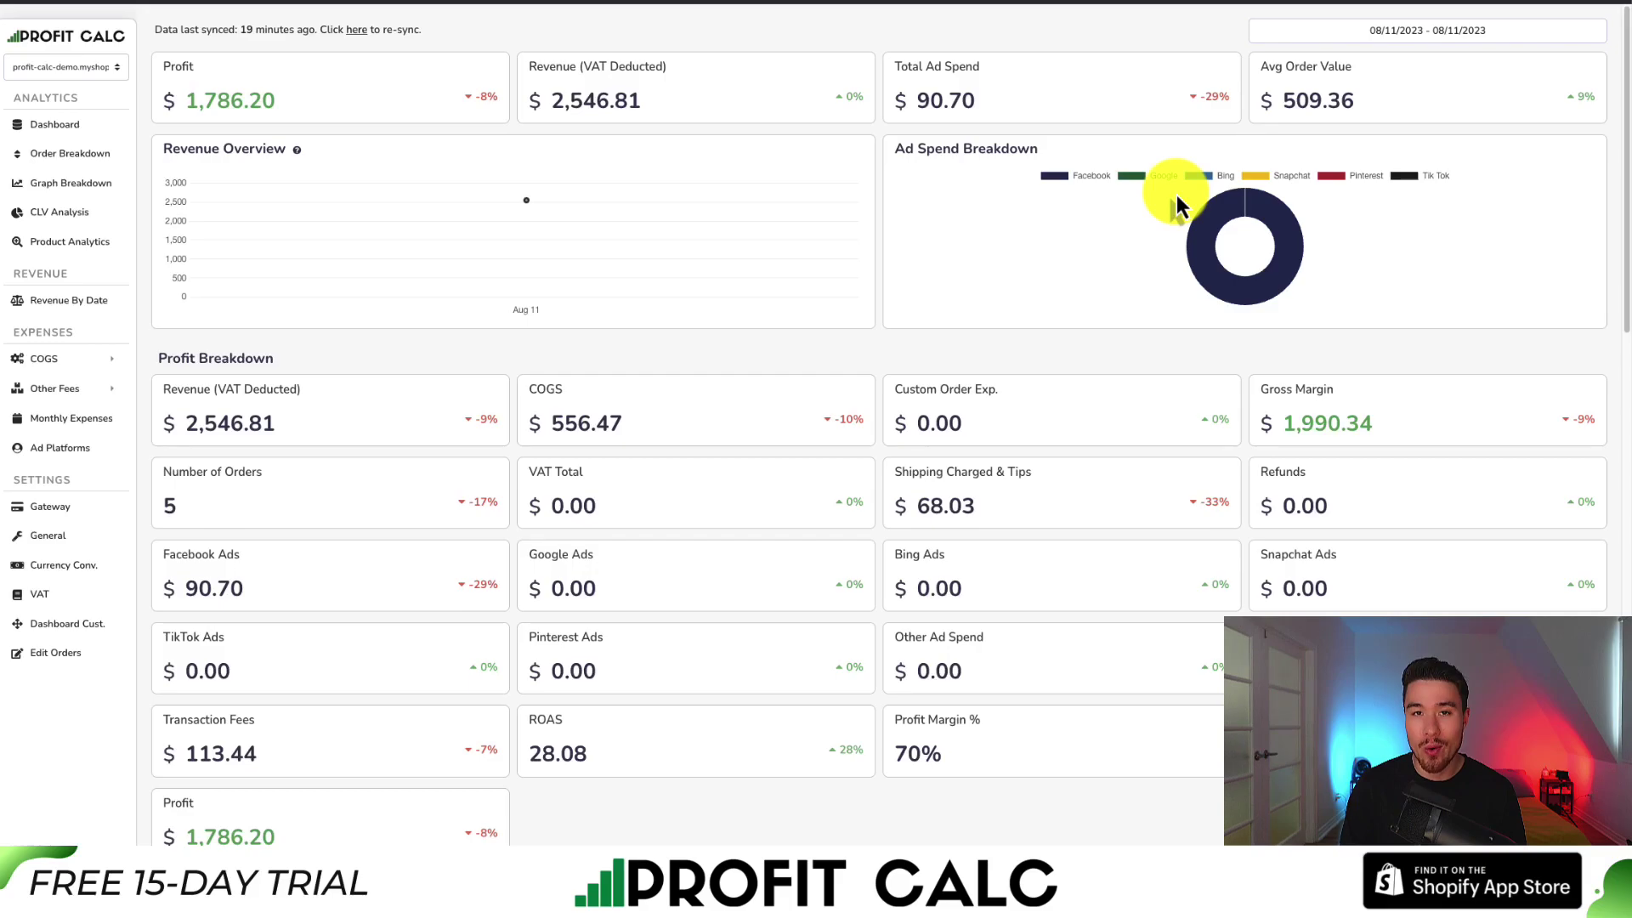
- Set the Profit Calc dashboard range to the last 7 days, 08/05/2023 – 08/11/2023
{"action": "left_click", "coordinate": [1445, 30]}
{"action": "left_click", "coordinate": [1537, 110]}
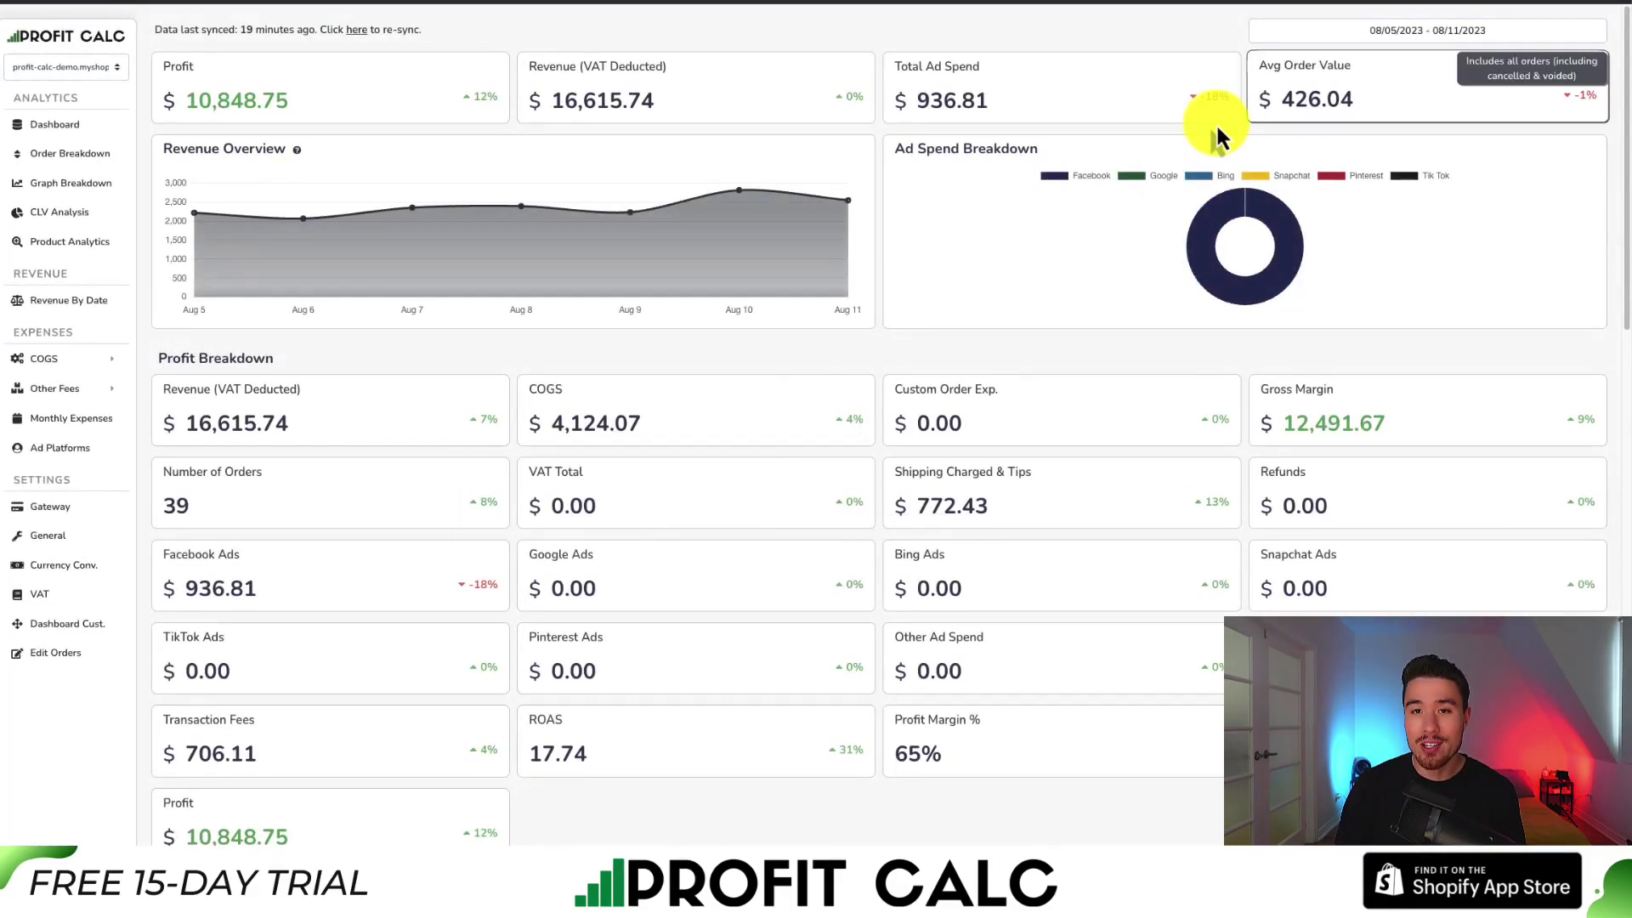
{"action": "mouse_move", "coordinate": [1621, 110]}
{"action": "left_mouse_down"}
{"action": "mouse_move", "coordinate": [1623, 450]}
{"action": "mouse_move", "coordinate": [1610, 138]}
{"action": "mouse_move", "coordinate": [1625, 98]}
{"action": "left_mouse_up"}
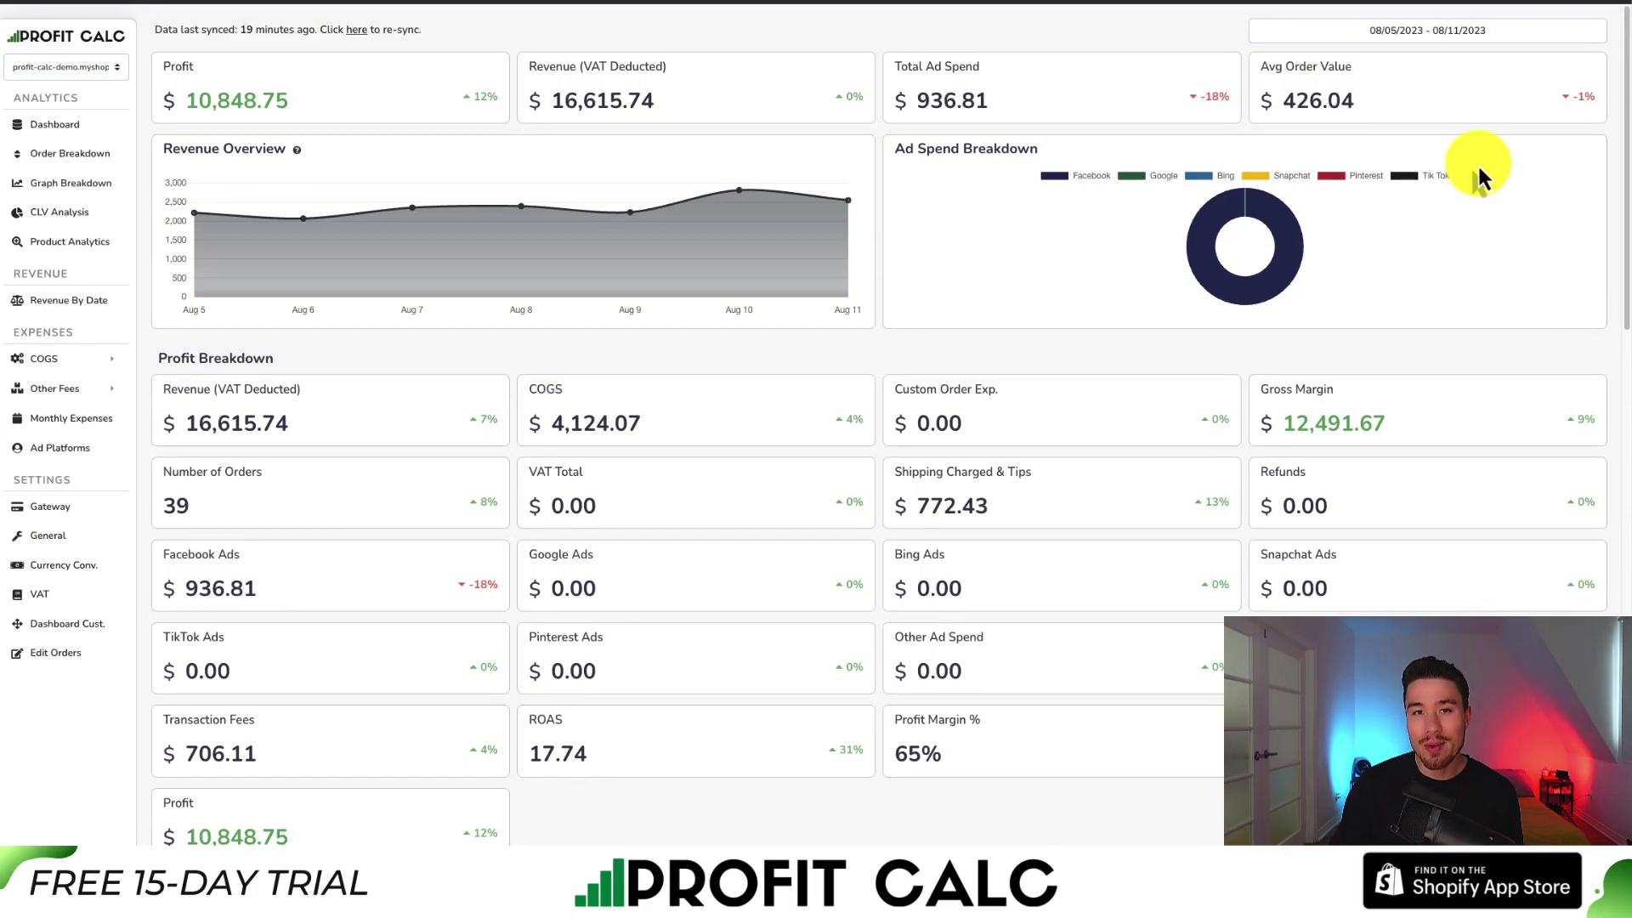